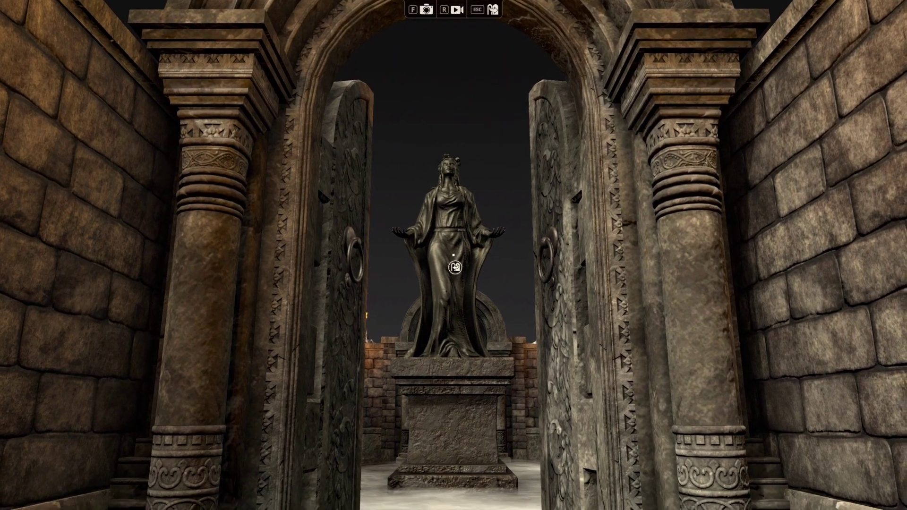
# Exit the first-person walkthrough and return to the Dungeon Alchemist editor
pyautogui.press('Escape')
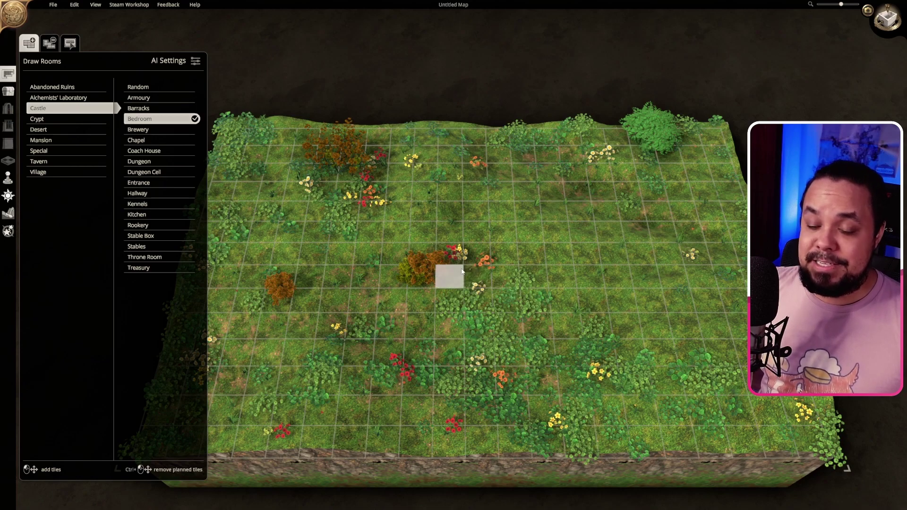
# Draw a Castle bedroom and a hallway strip running right from it
pyautogui.moveTo(322, 211); pyautogui.dragTo(472, 319)
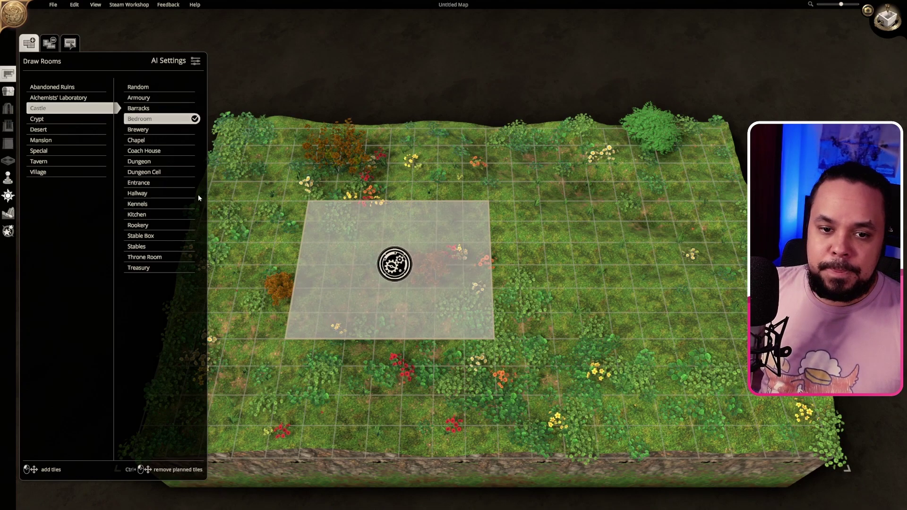
pyautogui.click(141, 193)
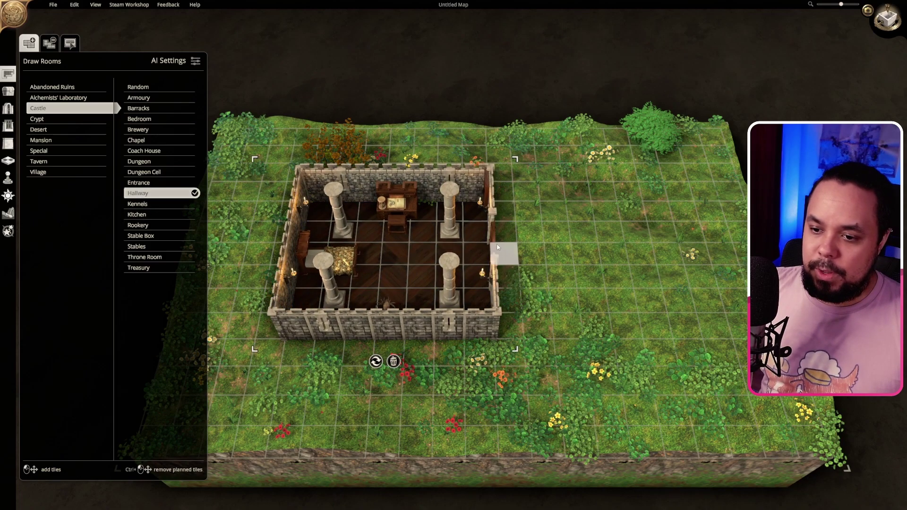
pyautogui.moveTo(521, 250); pyautogui.dragTo(655, 227)
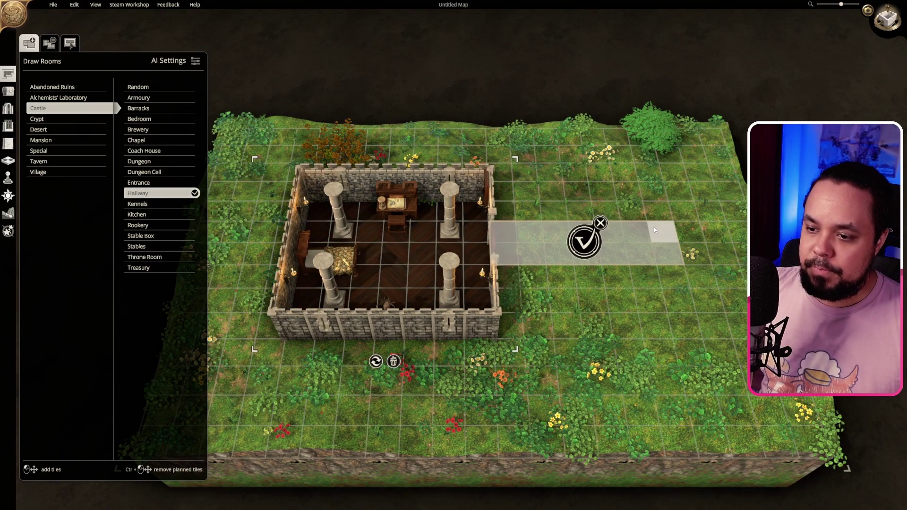
# Draw a second bedroom at the hallway's end and look over the finished layout
pyautogui.click(142, 119)
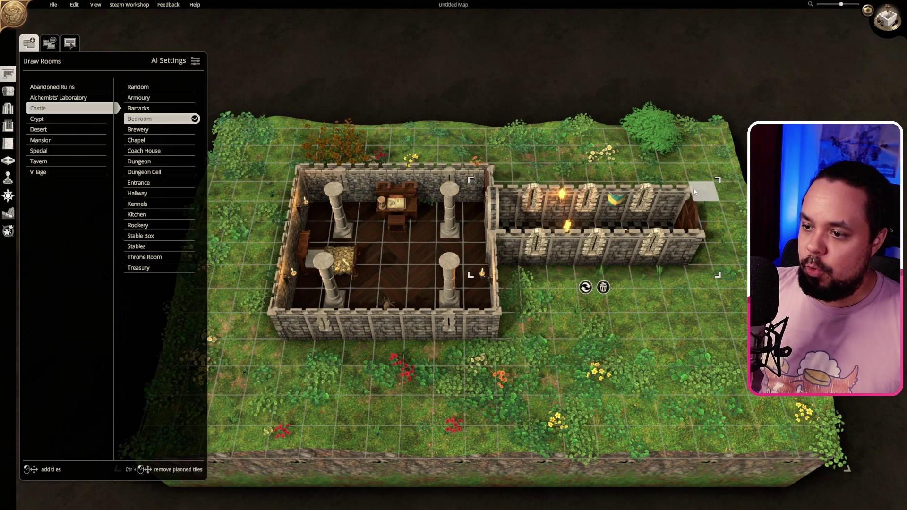
pyautogui.moveTo(726, 198); pyautogui.dragTo(735, 283)
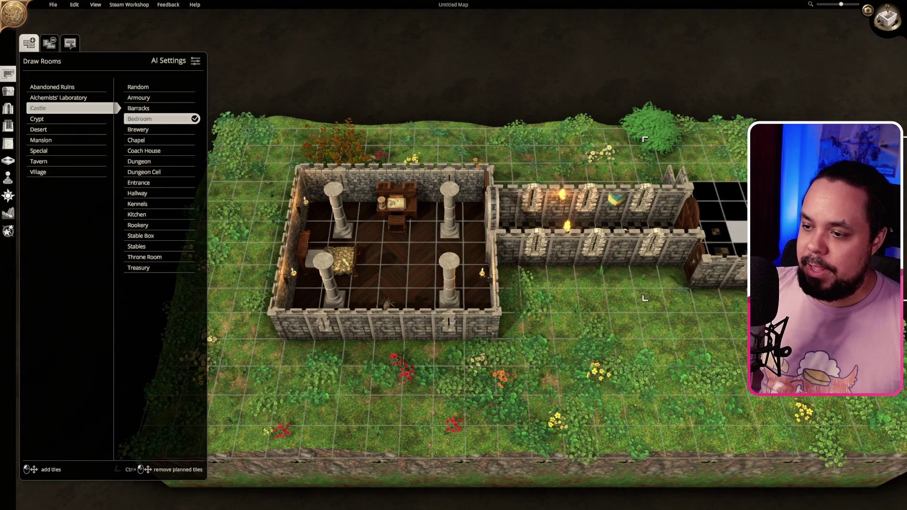
pyautogui.press('d')
pyautogui.press('a')
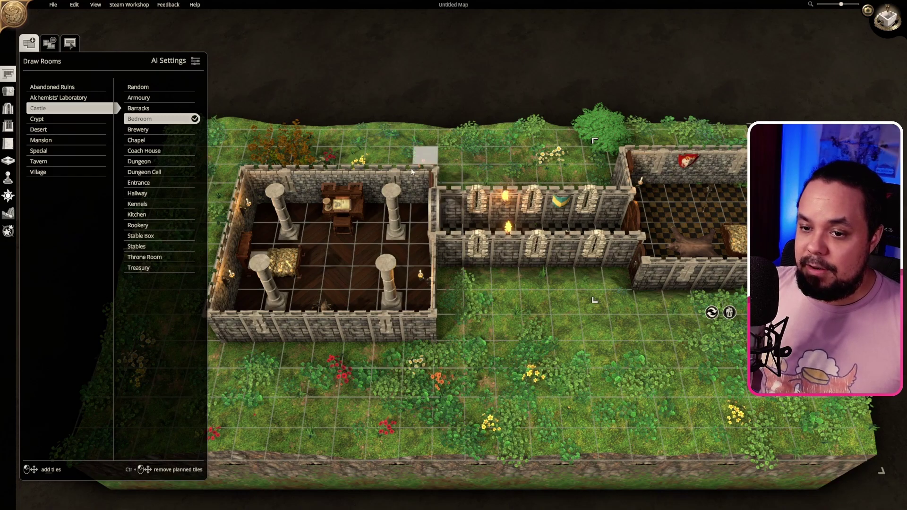
pyautogui.press('w')
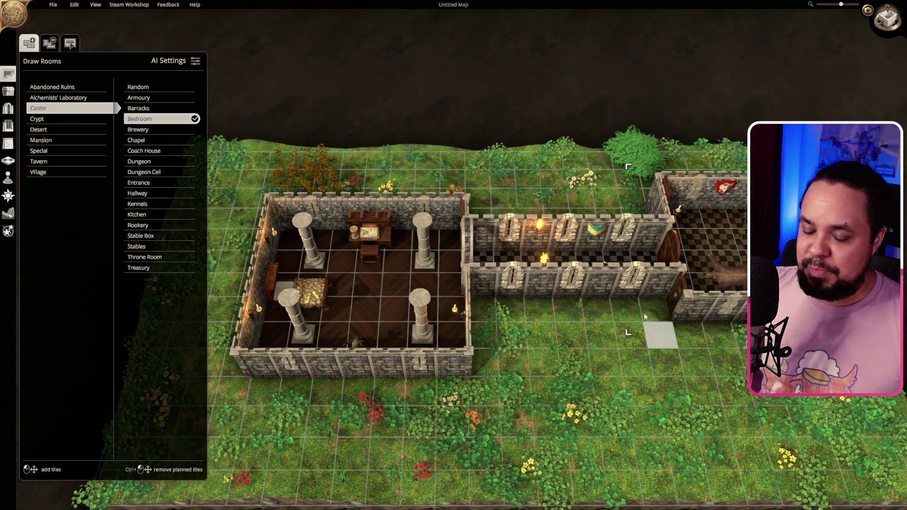
pyautogui.press('d')
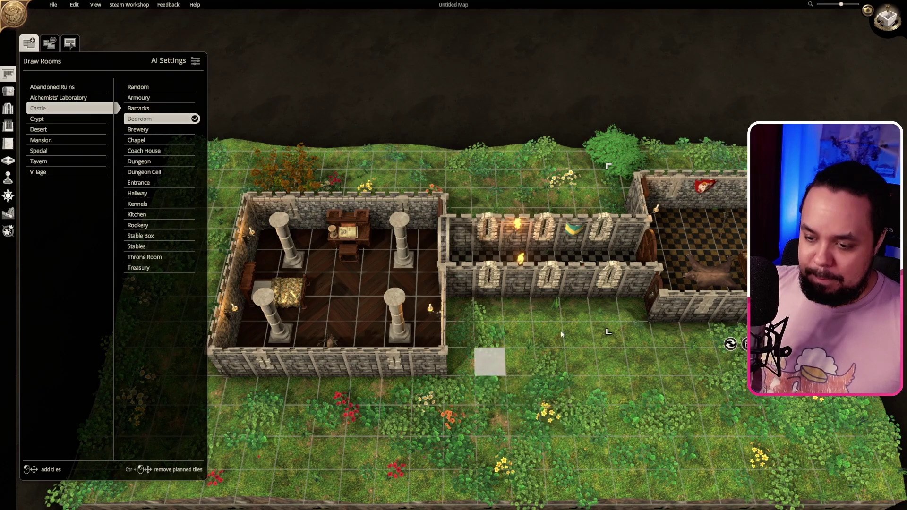
pyautogui.scroll(-1, 561, 334)
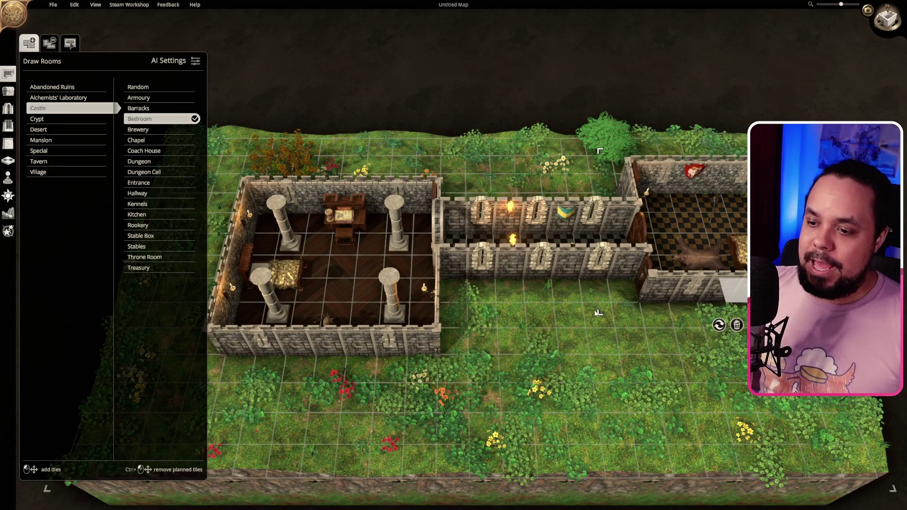
pyautogui.press('d')
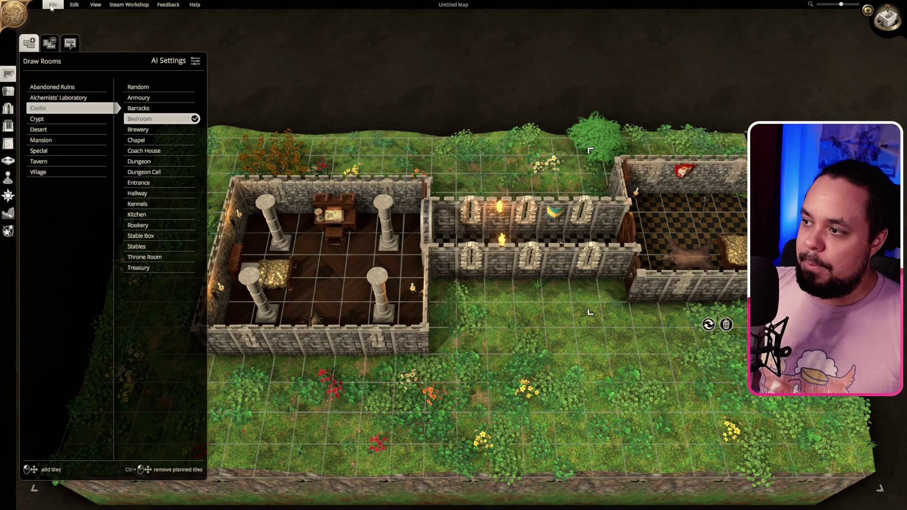
# Open the Foundry Export settings from the File menu and set the file type to Image, JPEG
pyautogui.click(52, 7)
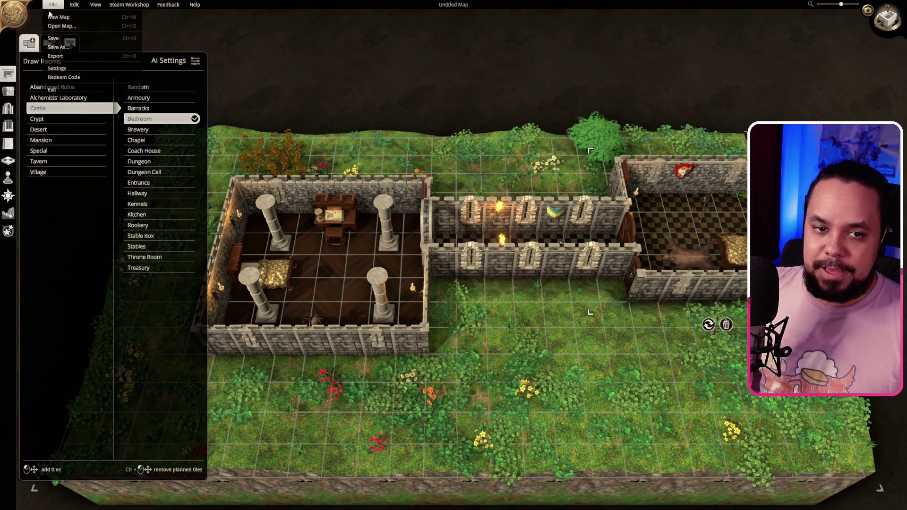
pyautogui.click(67, 57)
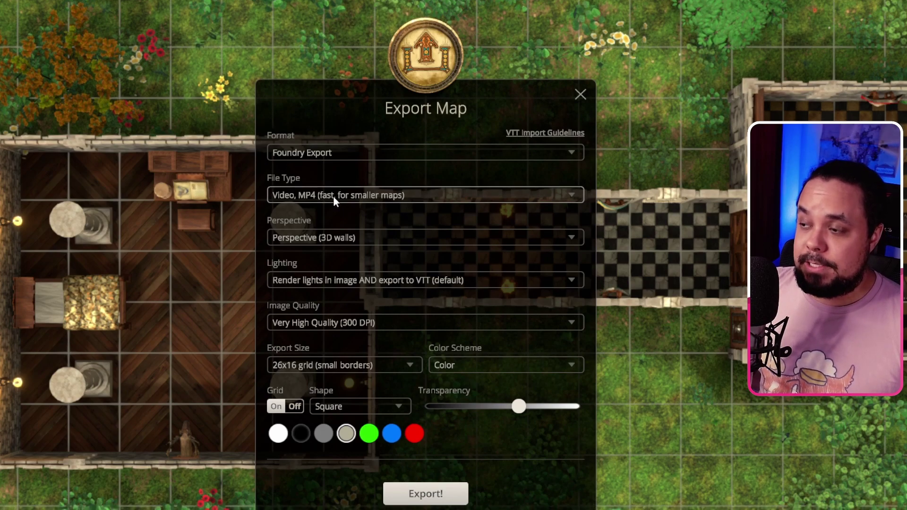
pyautogui.click(333, 196)
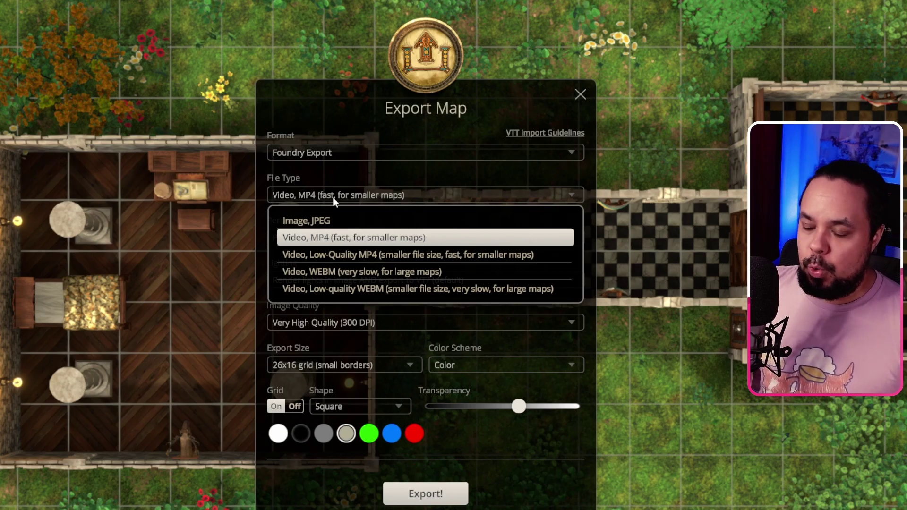
pyautogui.click(315, 222)
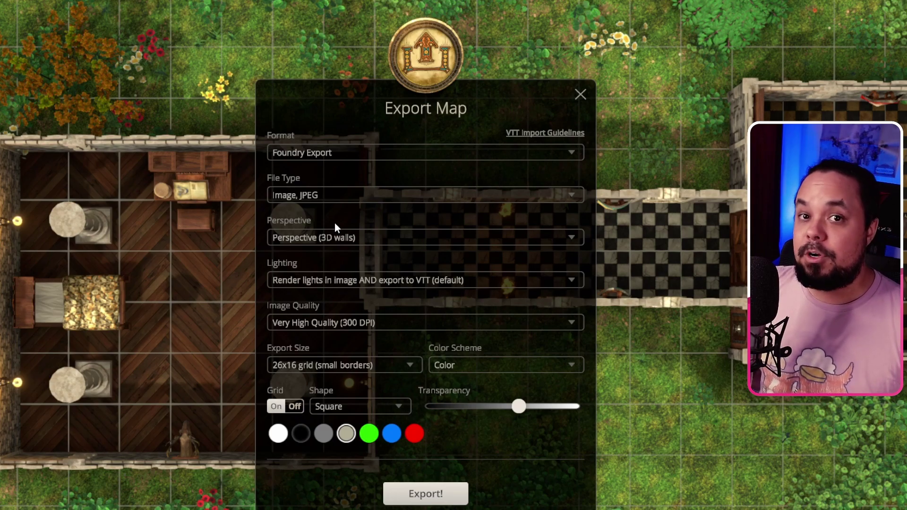
pyautogui.click(326, 201)
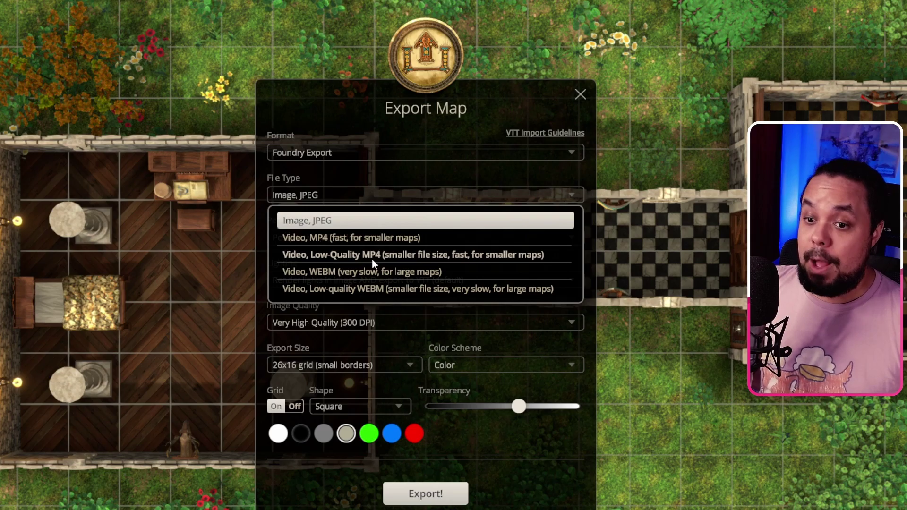
pyautogui.click(301, 222)
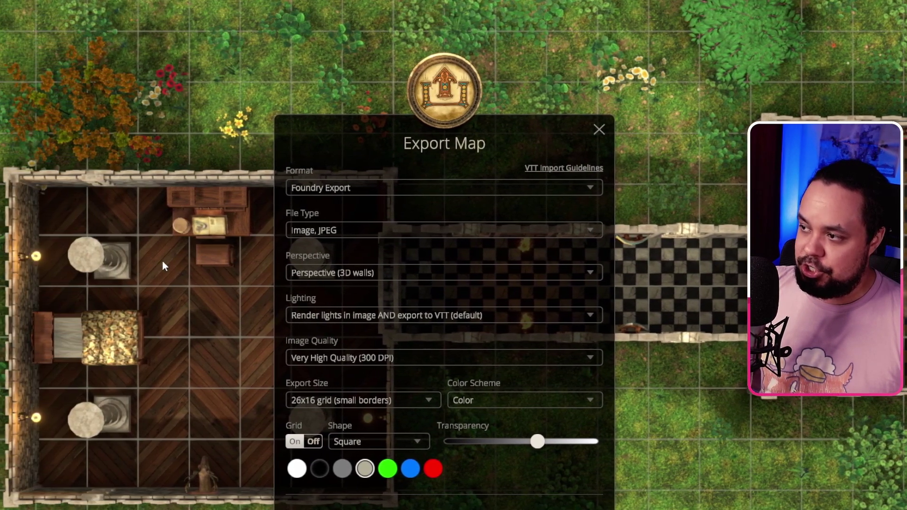
pyautogui.click(359, 272)
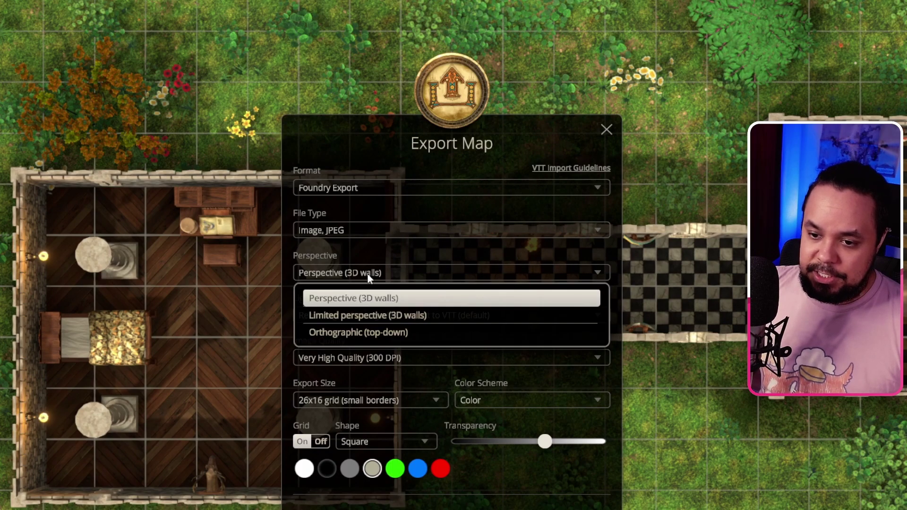
pyautogui.click(371, 316)
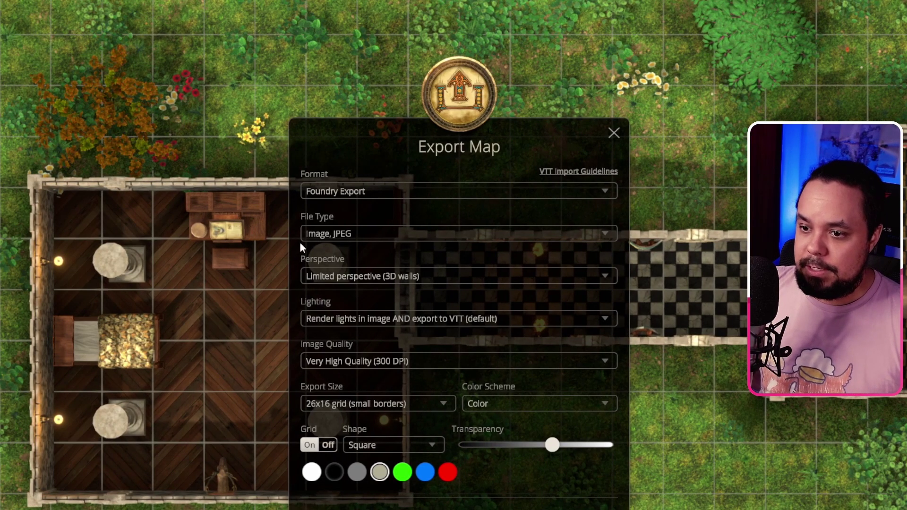
pyautogui.click(353, 276)
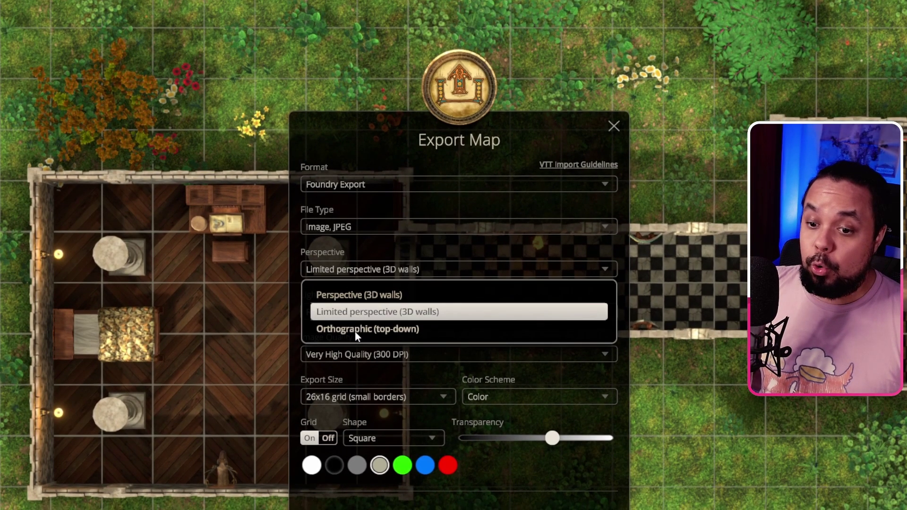
pyautogui.click(356, 329)
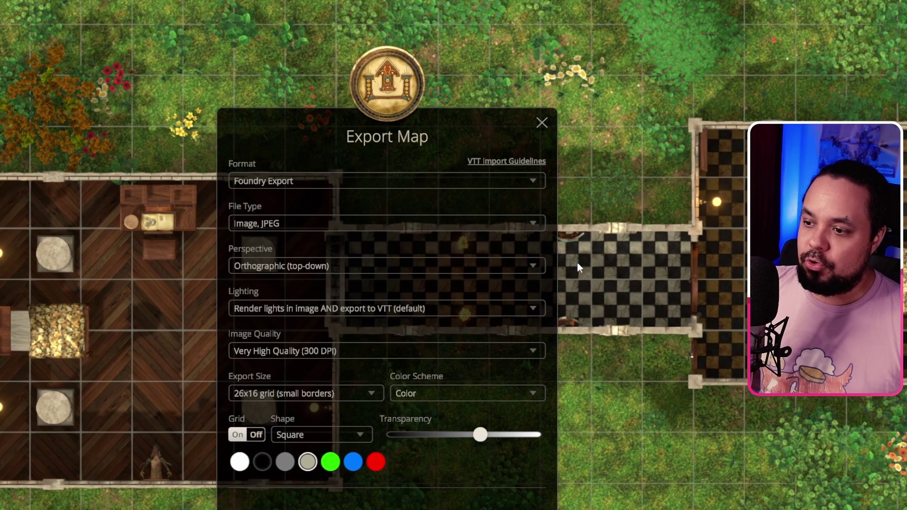
pyautogui.click(309, 267)
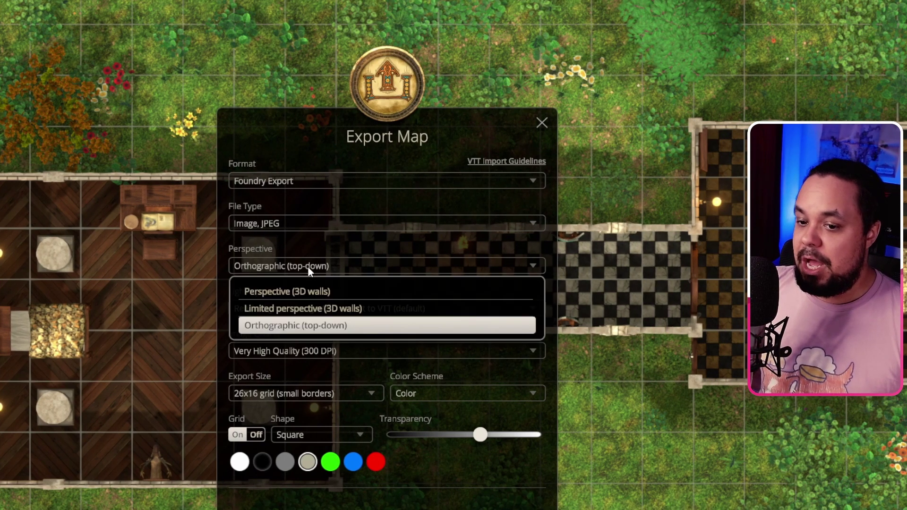
pyautogui.click(288, 291)
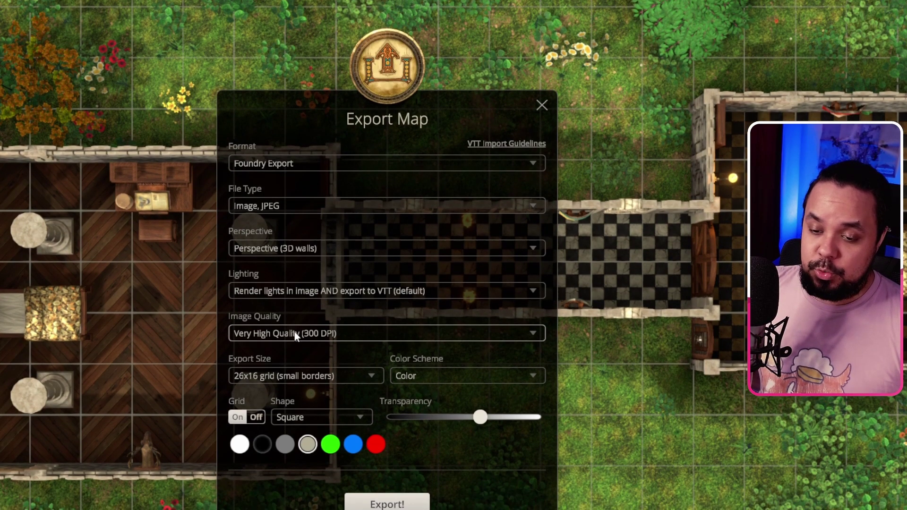
# Keep Very High Quality and set the export size to 26x16 grid with small borders
pyautogui.click(294, 331)
pyautogui.click(294, 332)
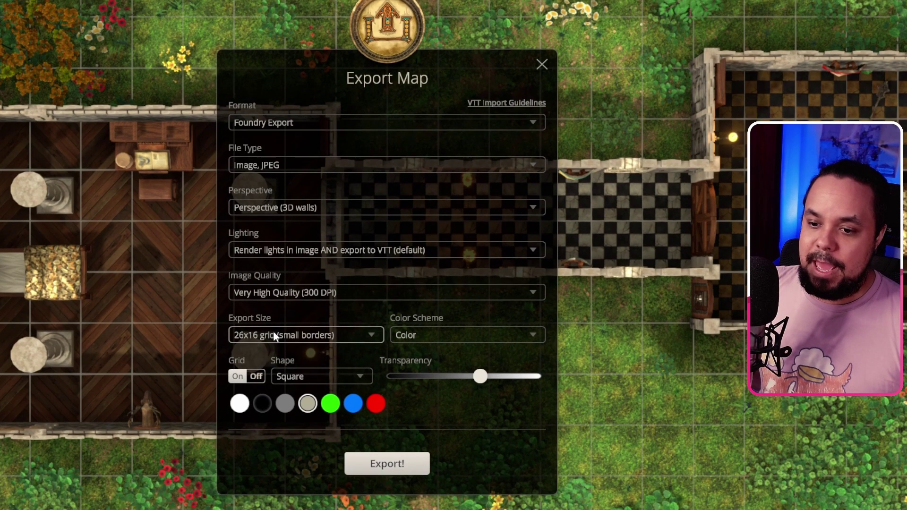
pyautogui.click(274, 336)
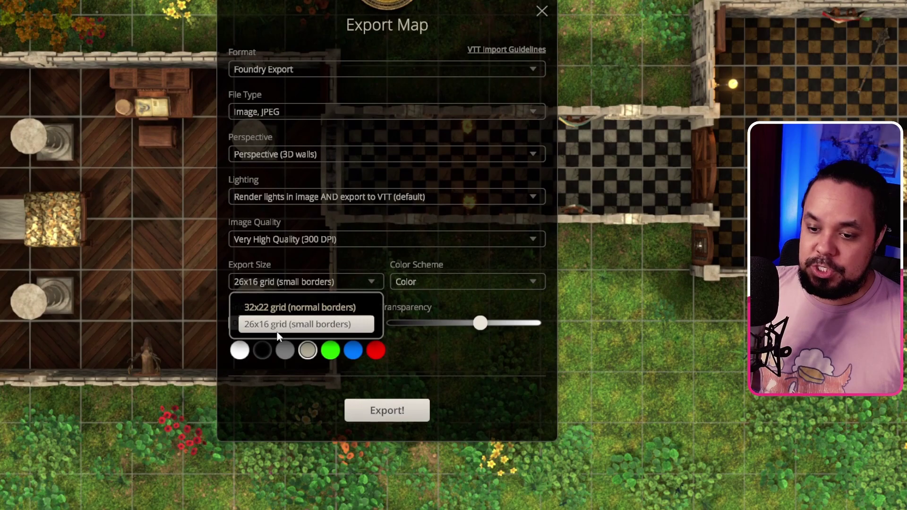
pyautogui.click(273, 335)
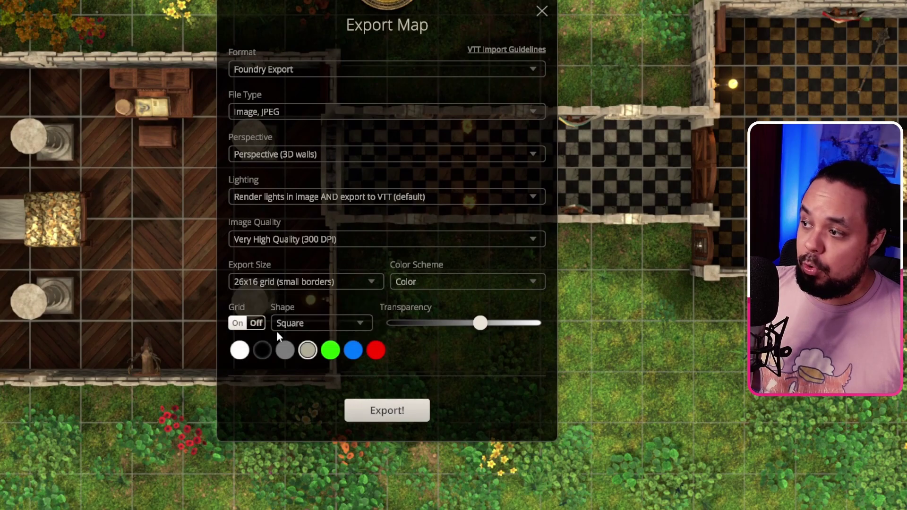
pyautogui.click(280, 281)
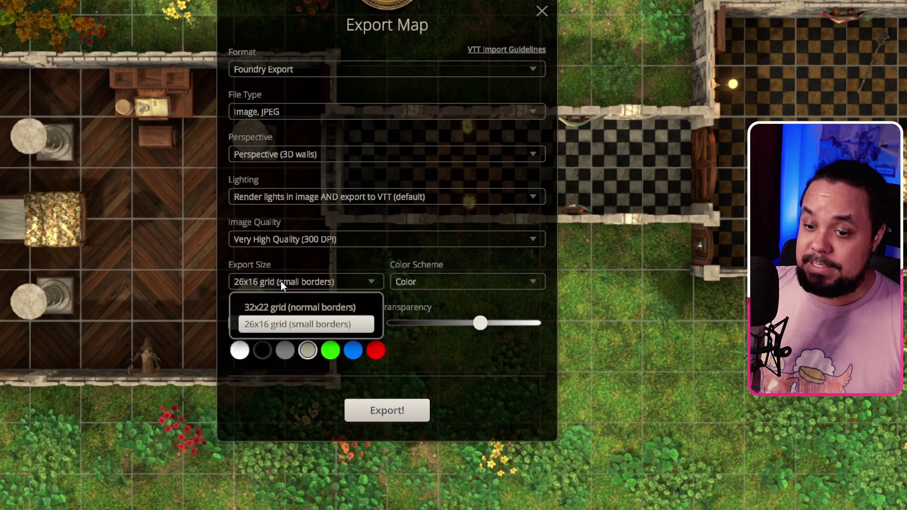
pyautogui.click(282, 308)
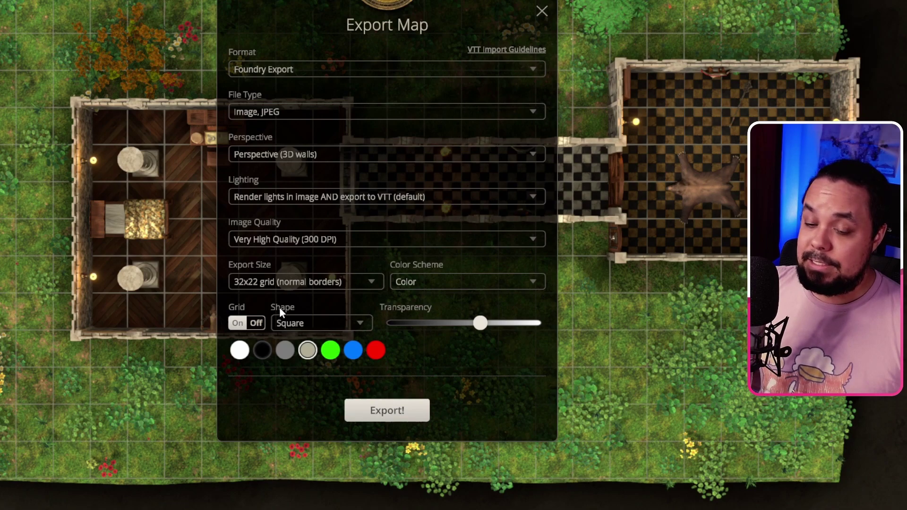
pyautogui.click(293, 283)
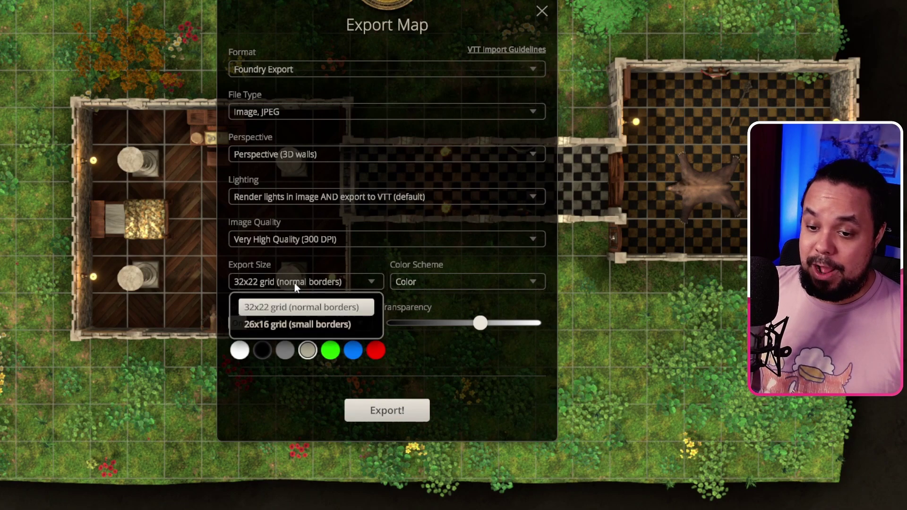
pyautogui.click(293, 326)
# Keep the Color scheme, turn the grid on, and adjust its transparency
pyautogui.click(440, 284)
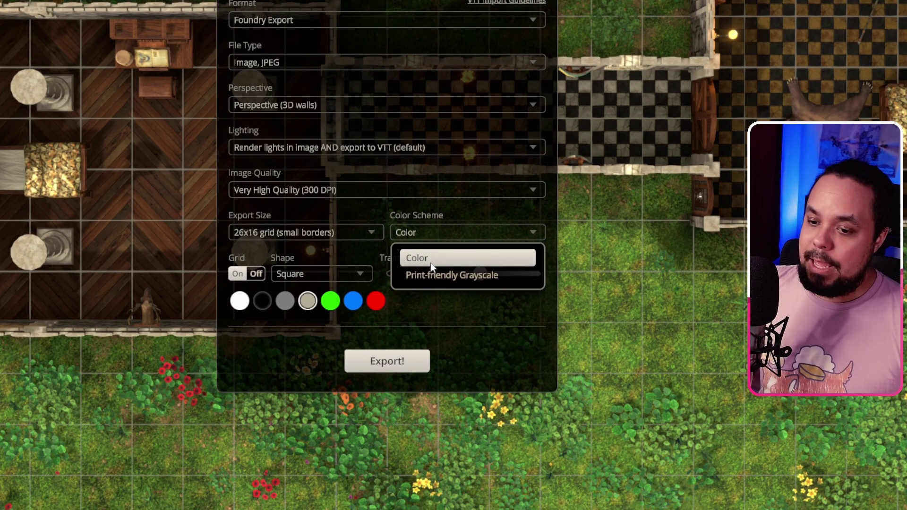
pyautogui.click(430, 264)
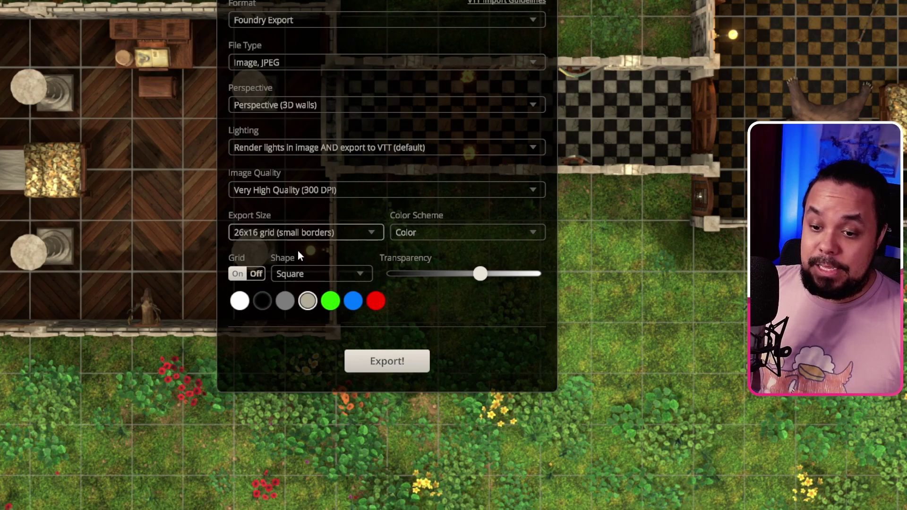
pyautogui.click(239, 275)
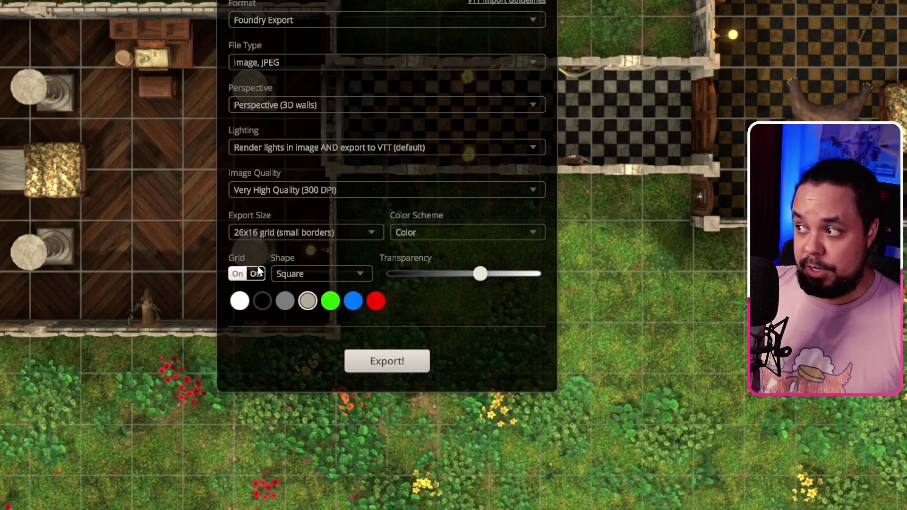
pyautogui.scroll(1, 287, 161)
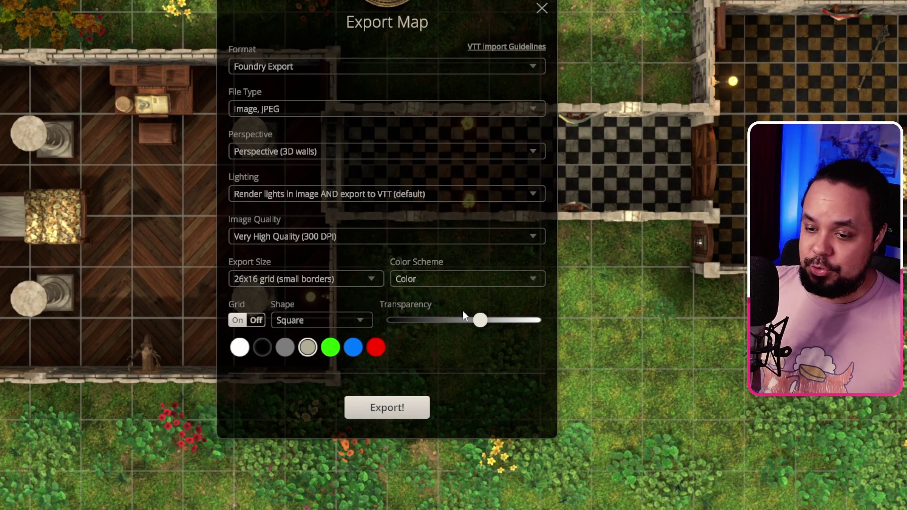
pyautogui.moveTo(481, 326); pyautogui.dragTo(568, 325)
pyautogui.click(501, 322)
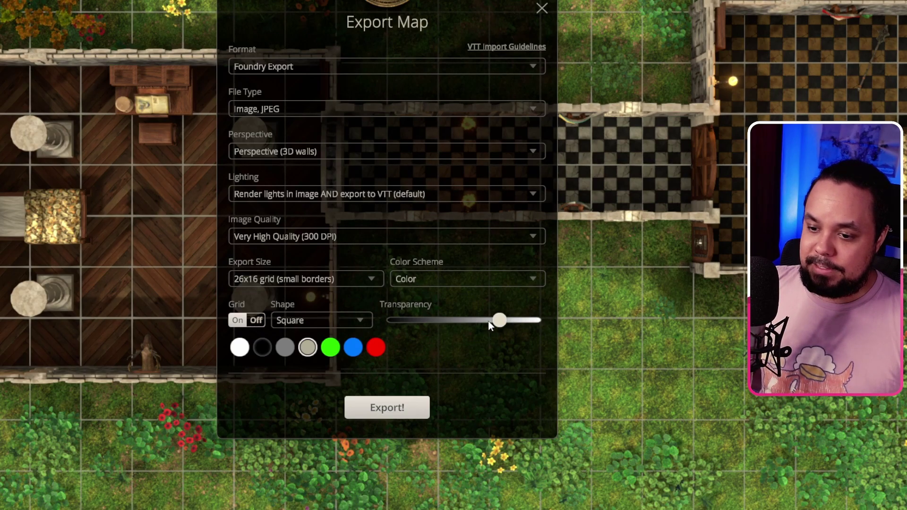
pyautogui.moveTo(490, 325); pyautogui.dragTo(486, 323)
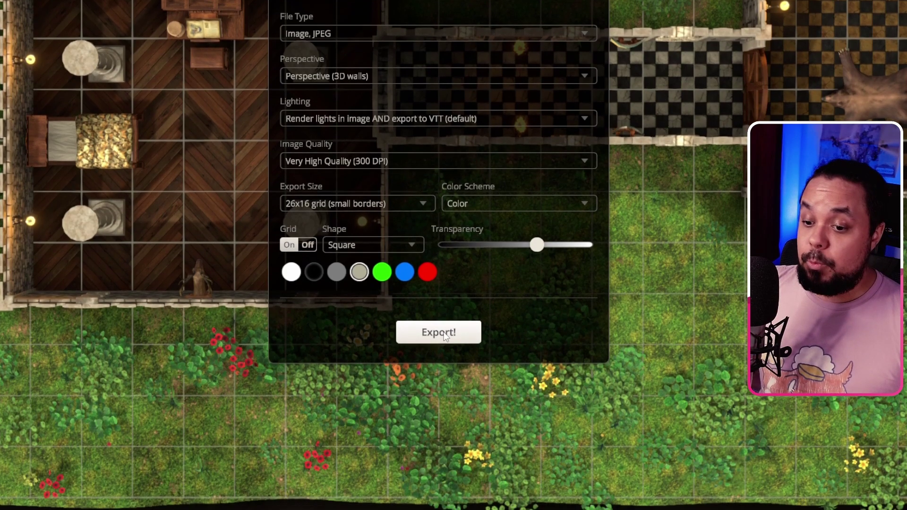
# Export the map as 'YT Video Tutorial Map' into the DungeonAlchemist folder
pyautogui.click(444, 334)
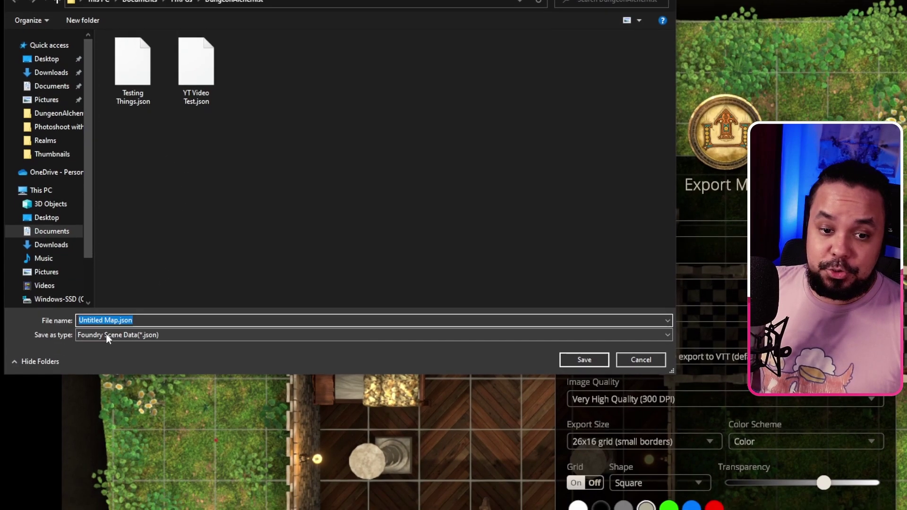
pyautogui.click(118, 345)
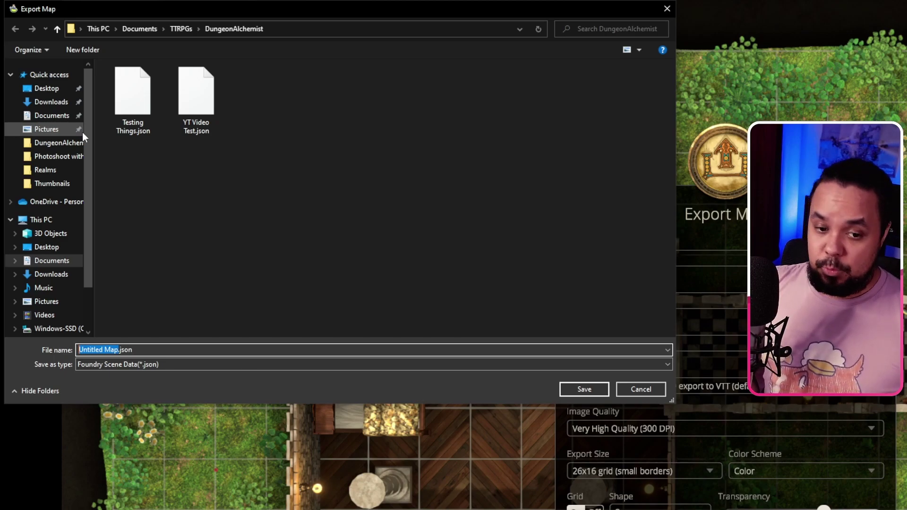
pyautogui.write('YT Video T')
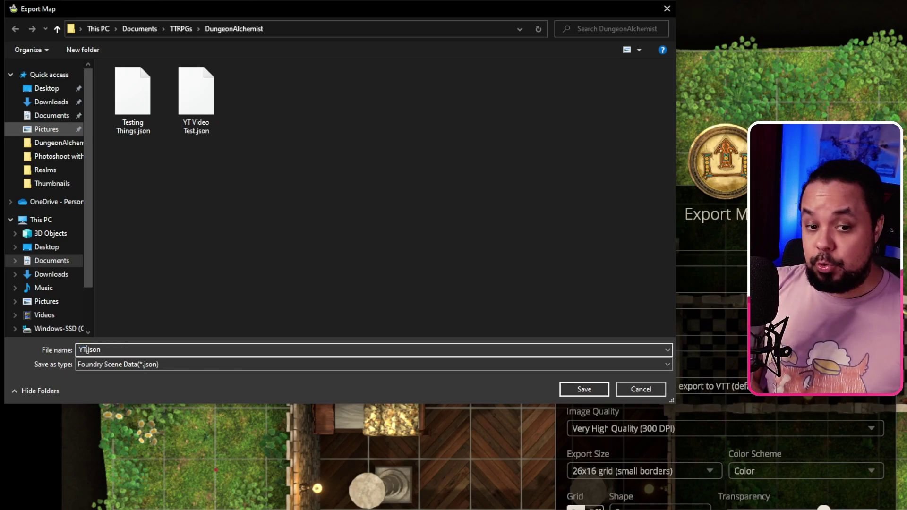
pyautogui.write('utorial Map')
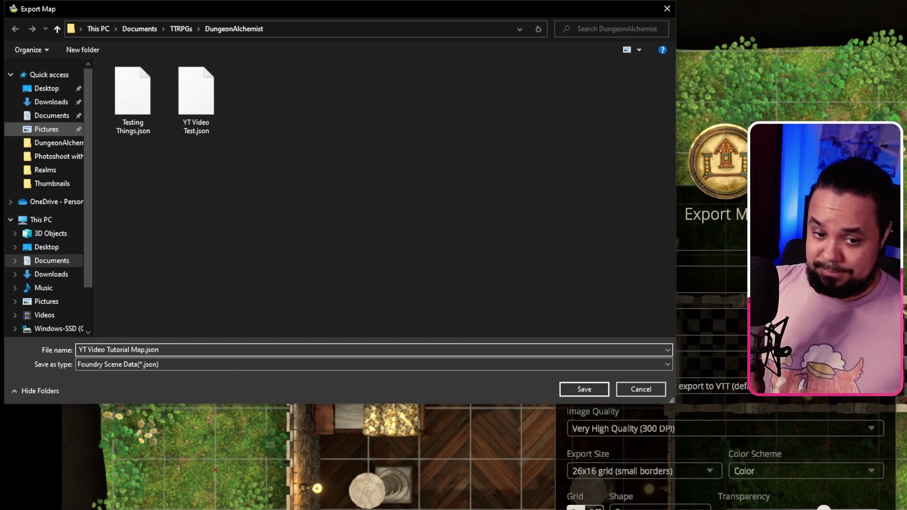
pyautogui.press('Return')
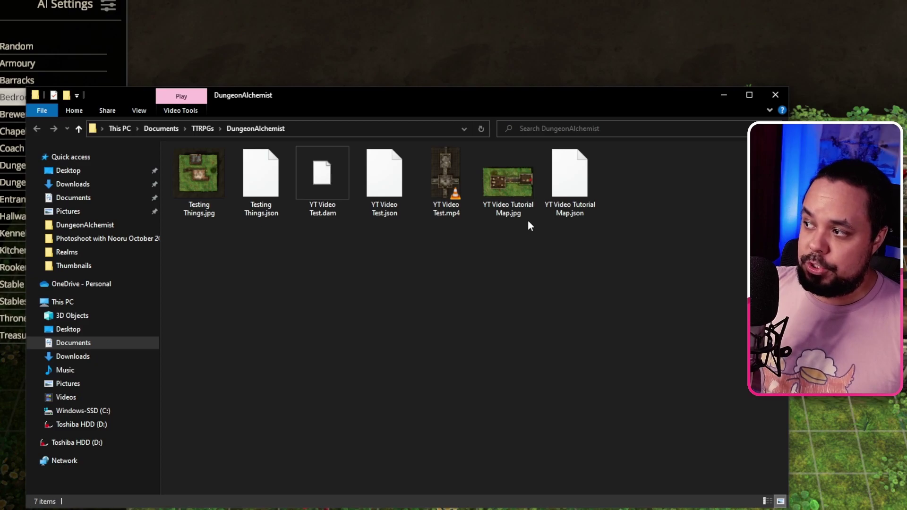
pyautogui.click(504, 201)
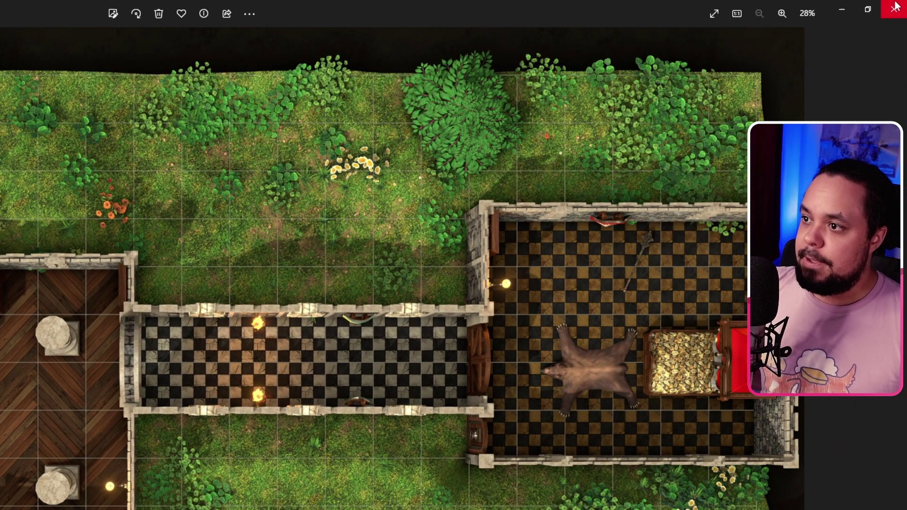
pyautogui.click(893, 8)
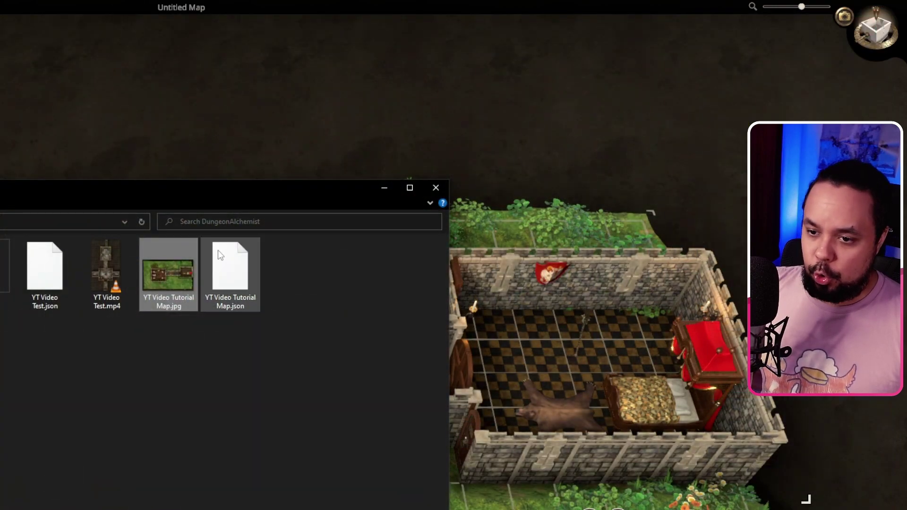
pyautogui.click(235, 289)
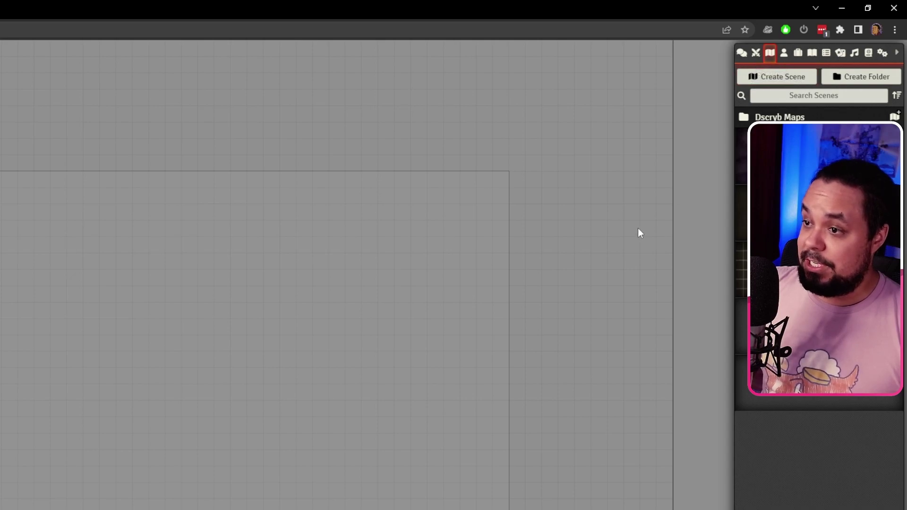
# Create a new scene named 'YT Tutorial' and close its configuration sheet
pyautogui.click(775, 81)
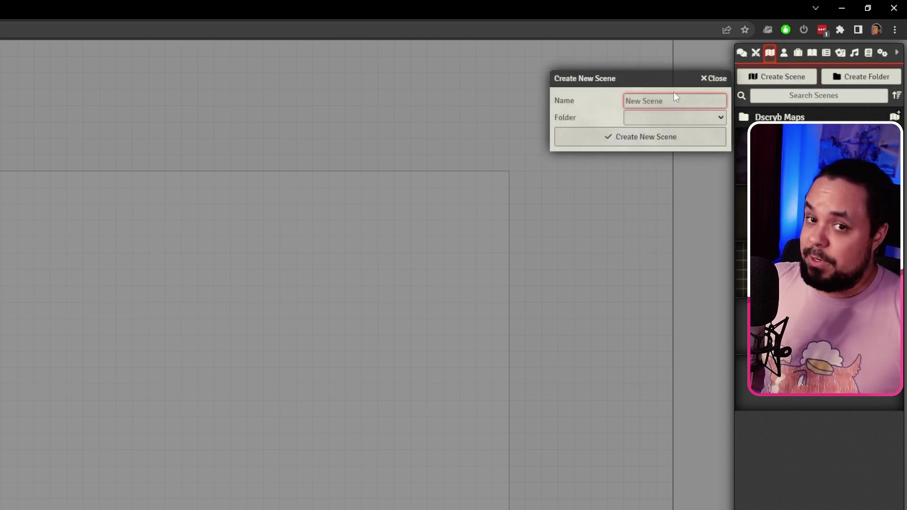
pyautogui.write('YT Tutorial')
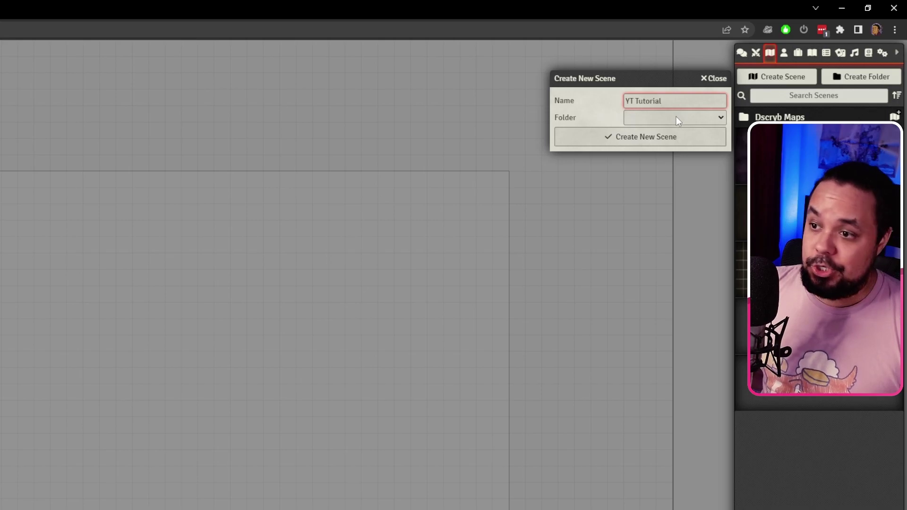
pyautogui.click(663, 144)
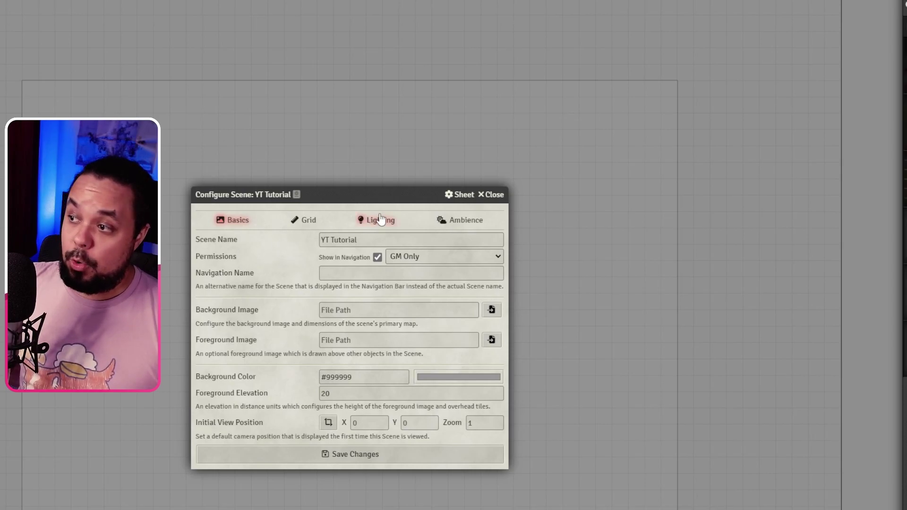
pyautogui.click(491, 196)
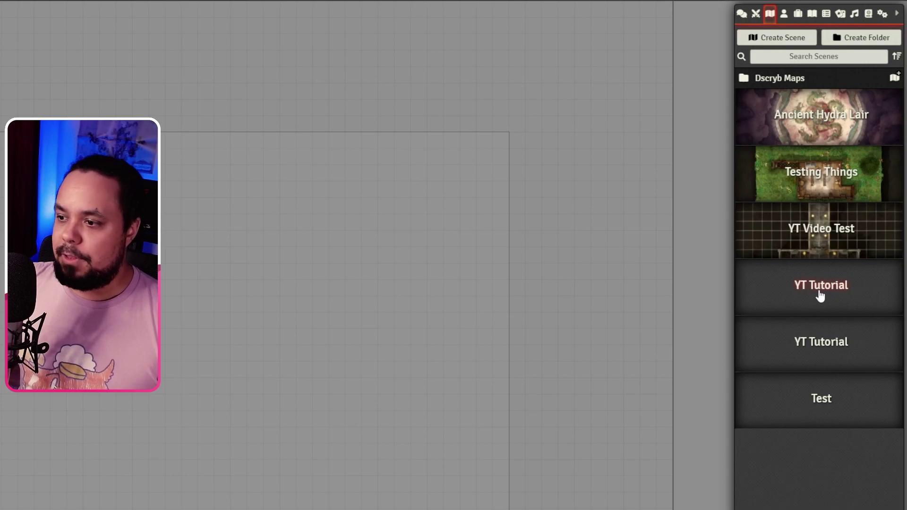
# Import YT Video Tutorial Map.json into the YT Tutorial scene
pyautogui.rightClick(820, 295)
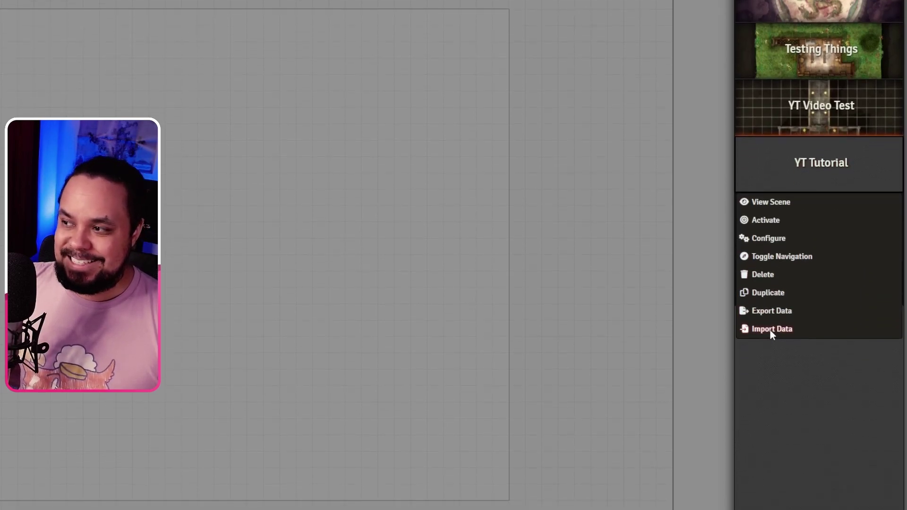
pyautogui.click(770, 329)
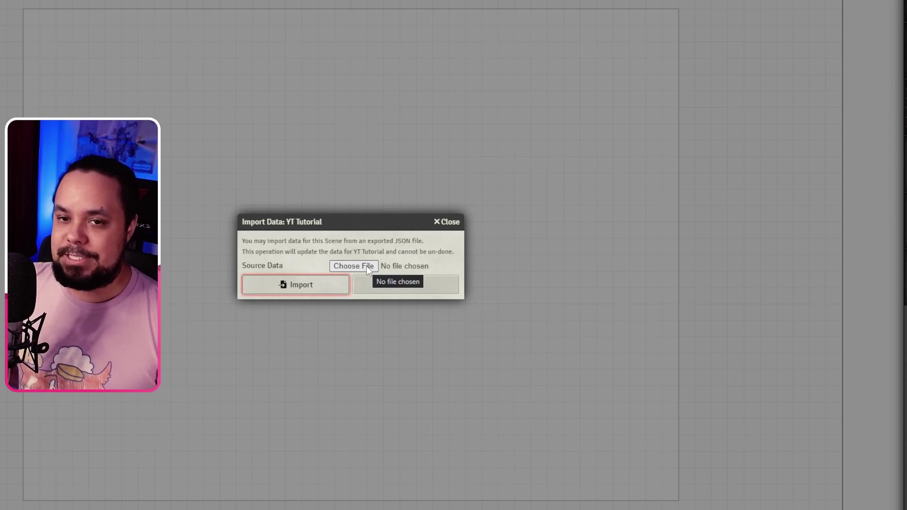
pyautogui.click(368, 268)
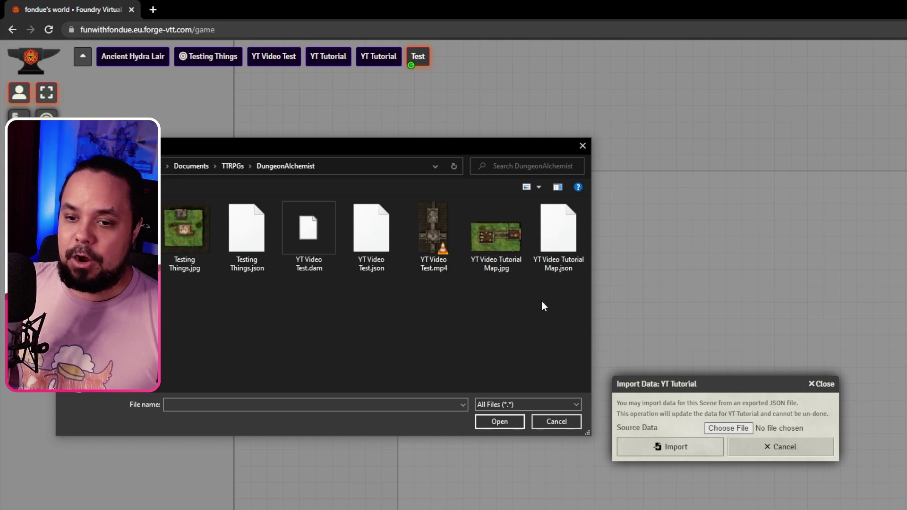
pyautogui.click(555, 265)
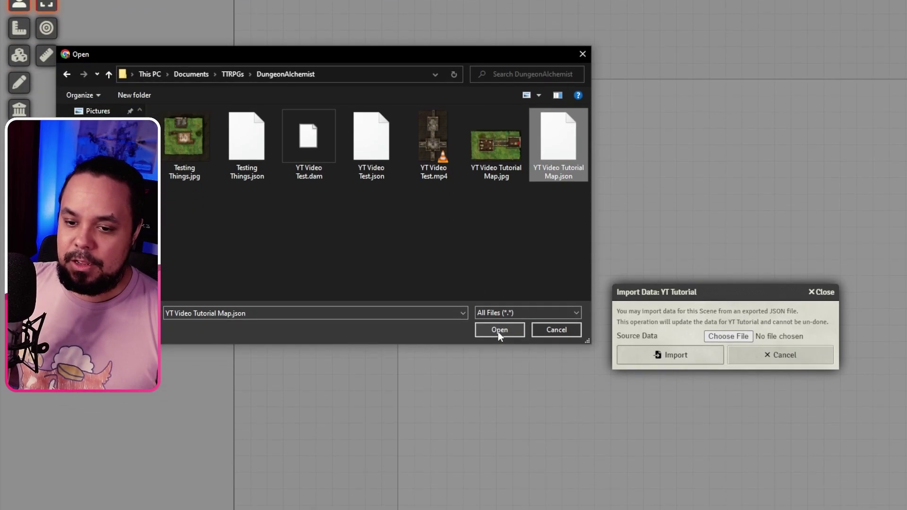
pyautogui.click(499, 421)
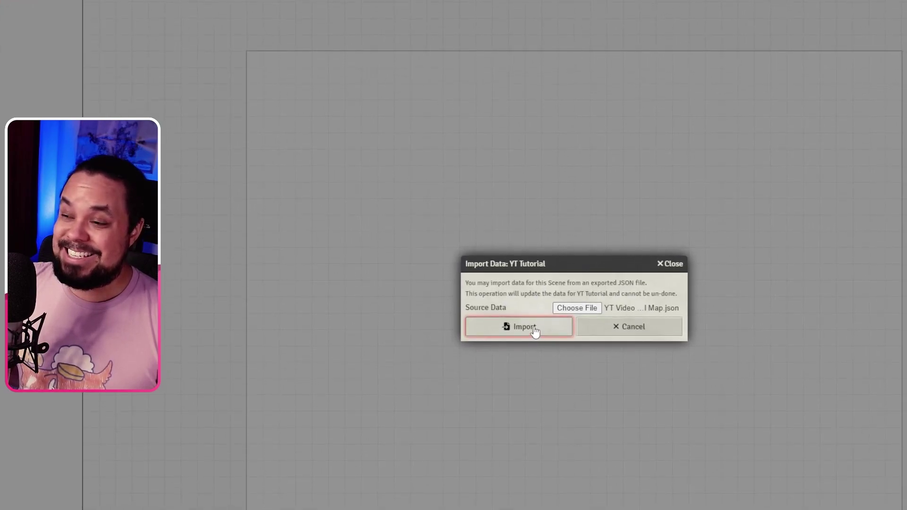
pyautogui.click(535, 328)
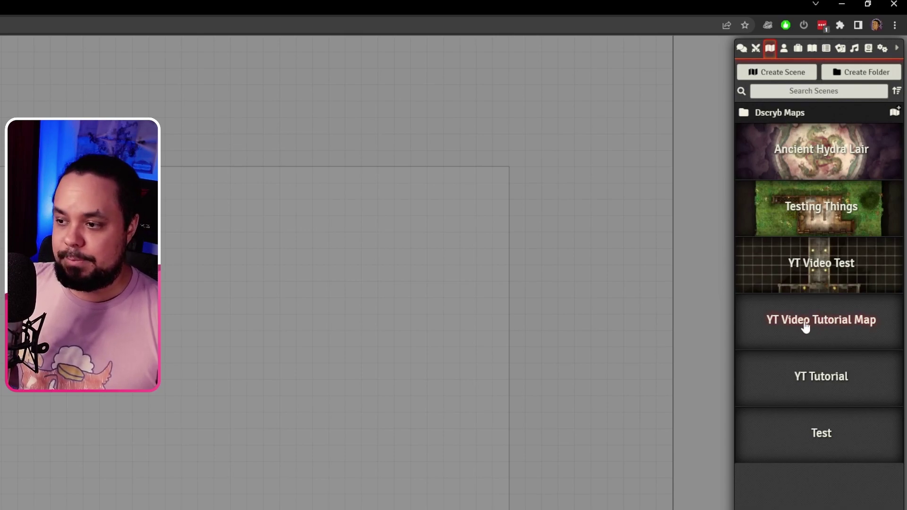
# View the YT Video Tutorial Map scene, then open its configuration sheet
pyautogui.rightClick(805, 326)
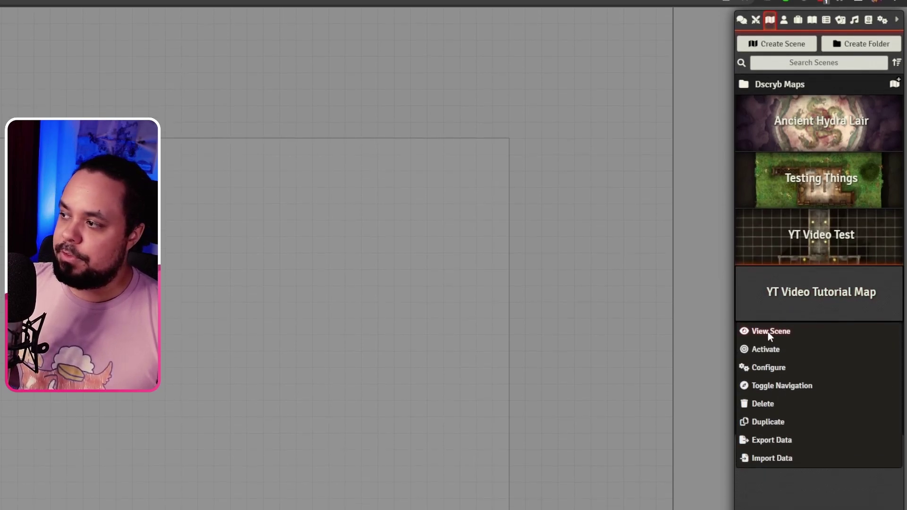
pyautogui.click(767, 332)
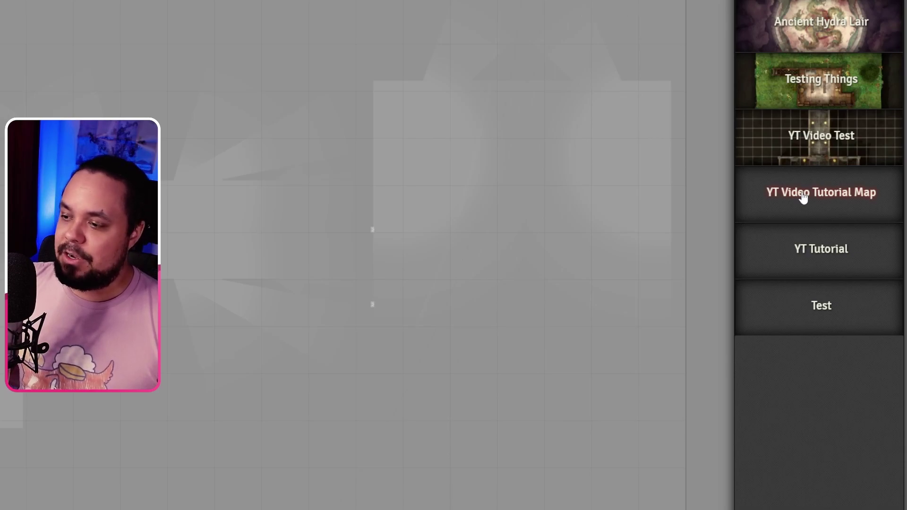
pyautogui.rightClick(803, 198)
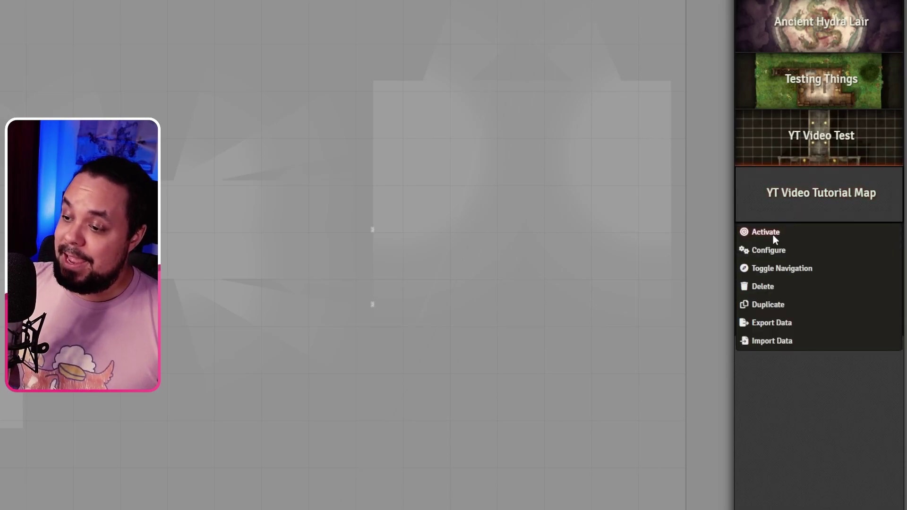
pyautogui.click(771, 251)
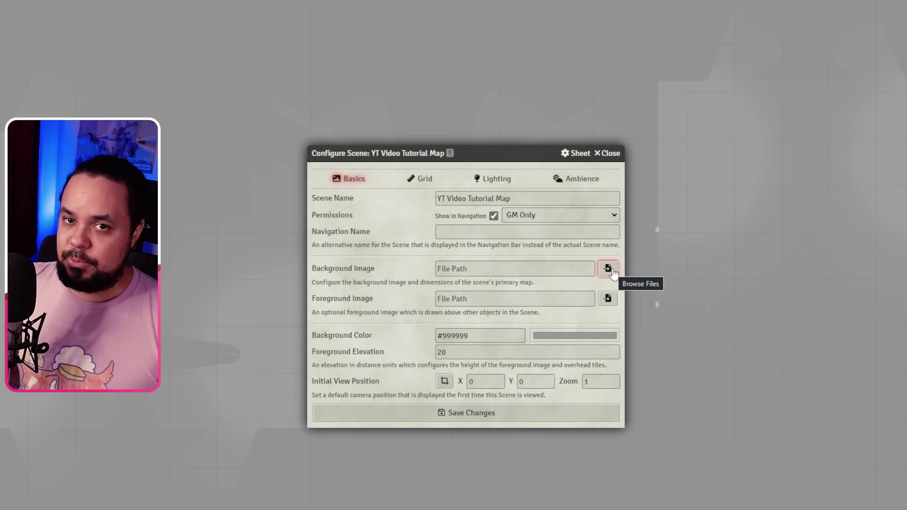
# Upload YT Video Tutorial Map.jpg as the scene's background image and save the scene
pyautogui.click(608, 269)
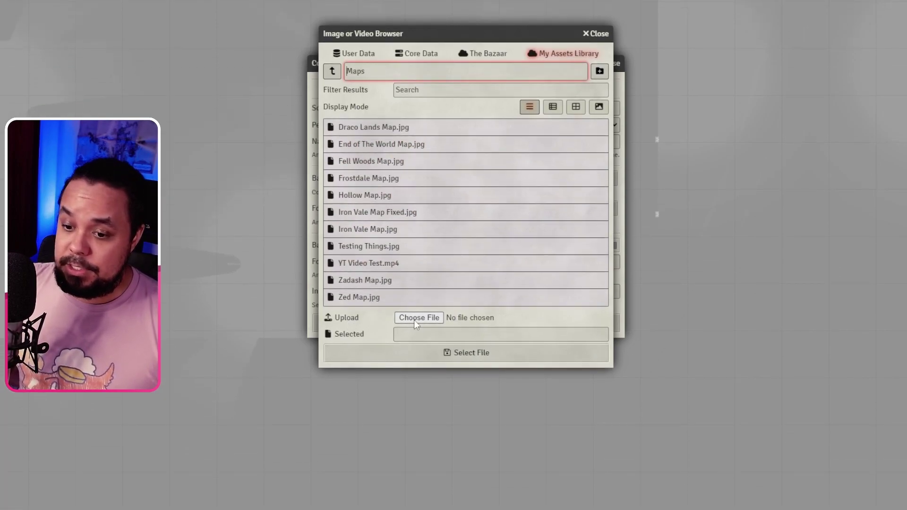
pyautogui.click(414, 319)
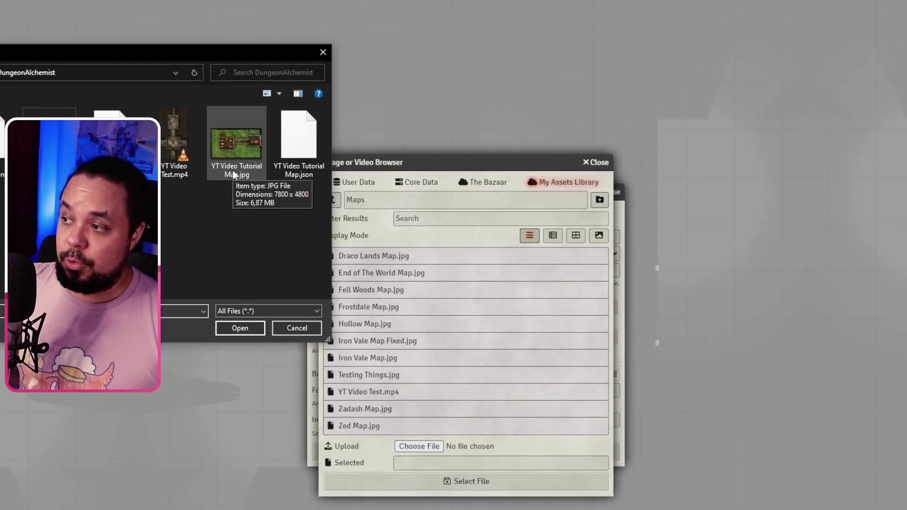
pyautogui.doubleClick(316, 173)
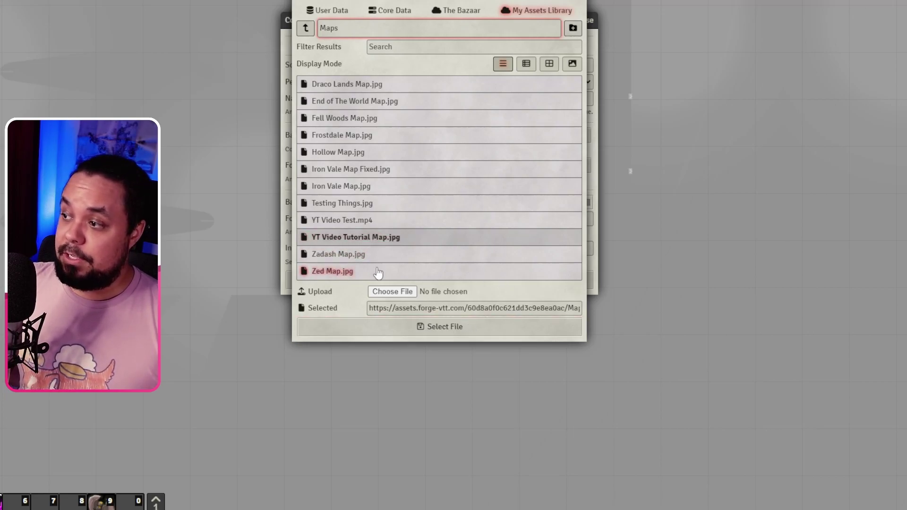
pyautogui.click(405, 331)
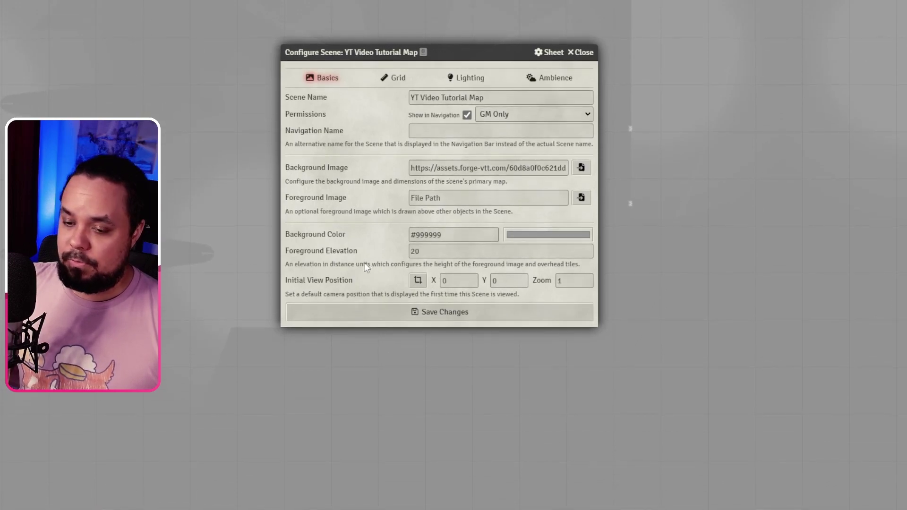
pyautogui.click(404, 314)
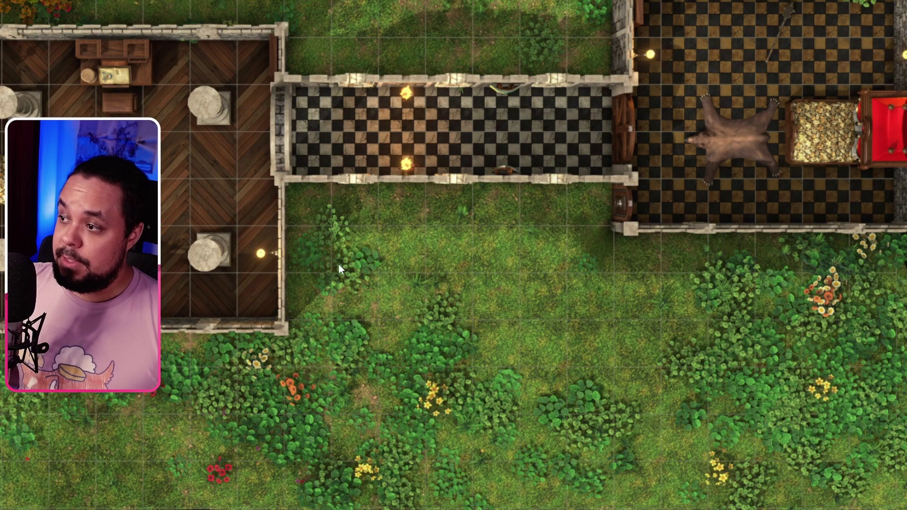
pyautogui.moveTo(324, 259); pyautogui.dragTo(449, 333, button='right')
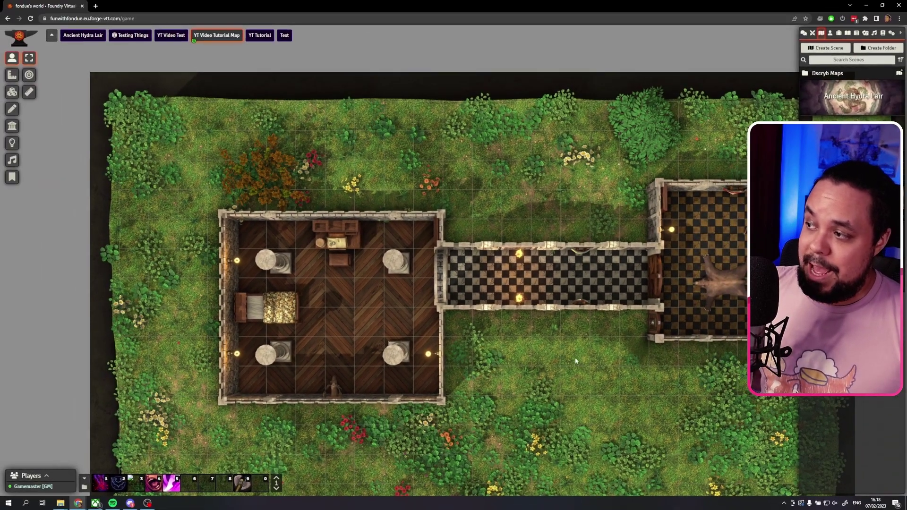
pyautogui.moveTo(423, 305); pyautogui.dragTo(347, 251, button='right')
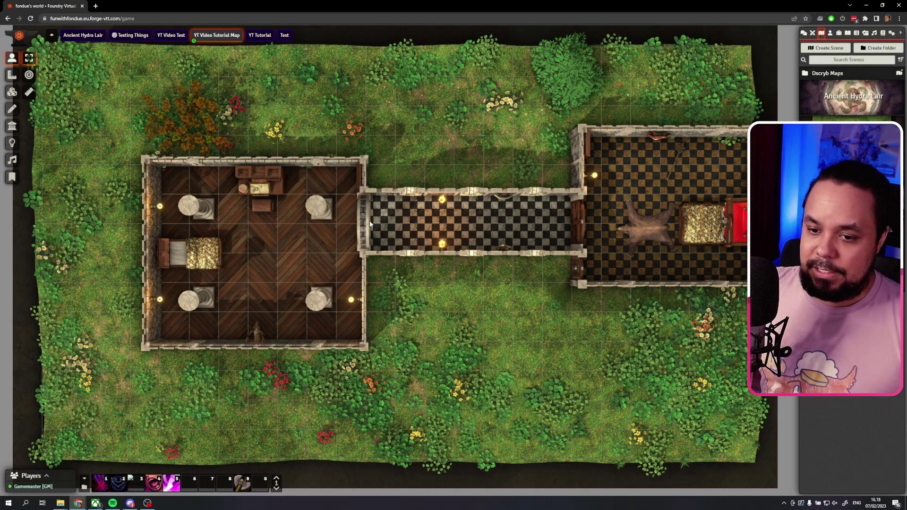
pyautogui.scroll(5, 574, 219)
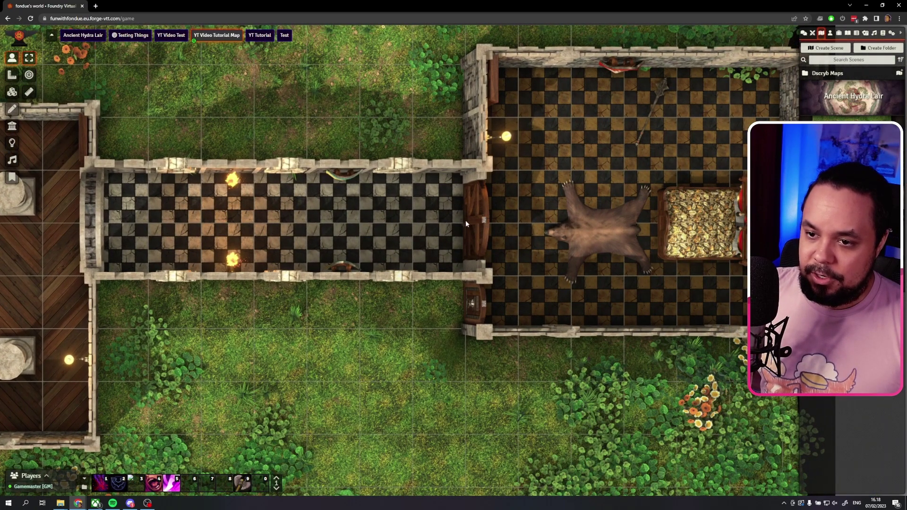
pyautogui.scroll(-4, 466, 223)
pyautogui.moveTo(353, 227); pyautogui.dragTo(459, 216, button='right')
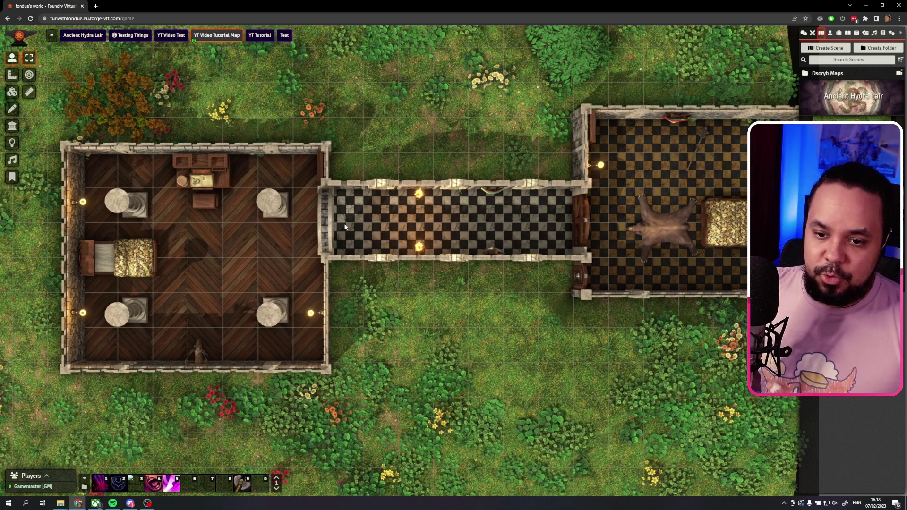
pyautogui.press('Right')
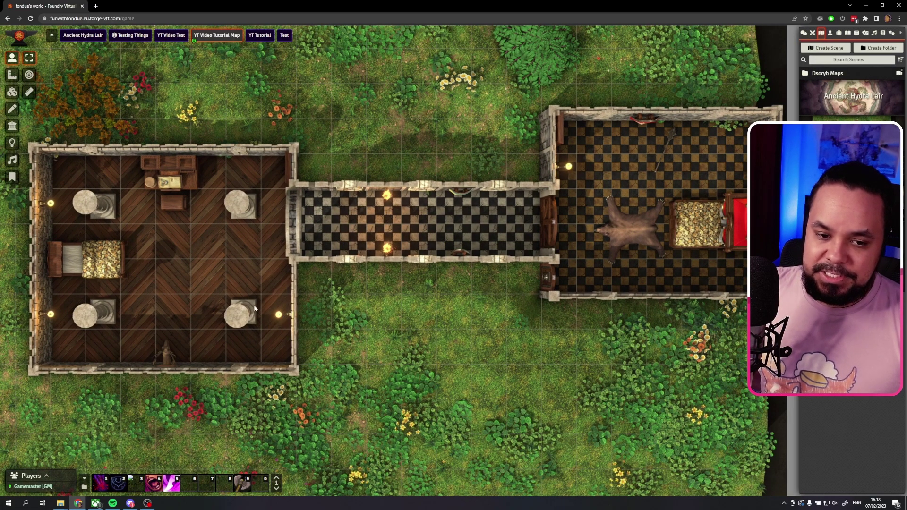
# Show the scene's imported light sources, bringing the right room into view
pyautogui.click(13, 143)
pyautogui.press('Left')
pyautogui.press('Down')
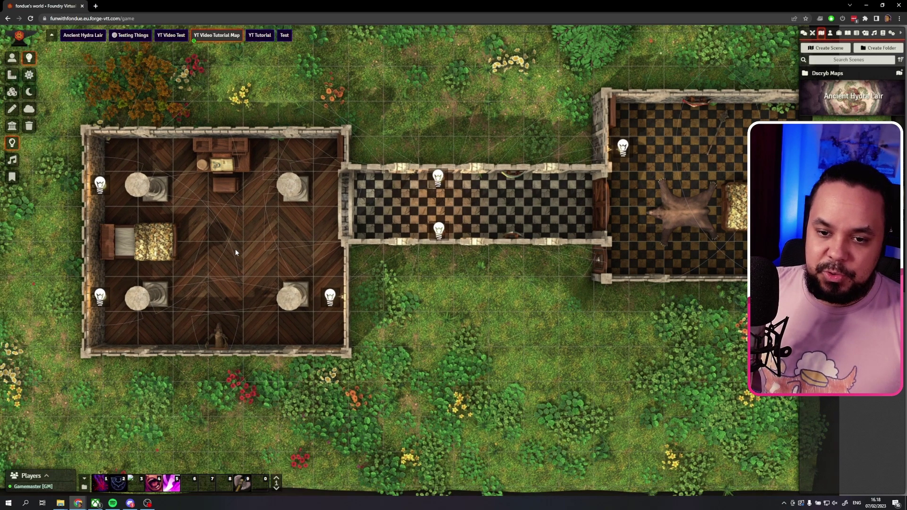
pyautogui.moveTo(520, 193); pyautogui.dragTo(411, 221, button='right')
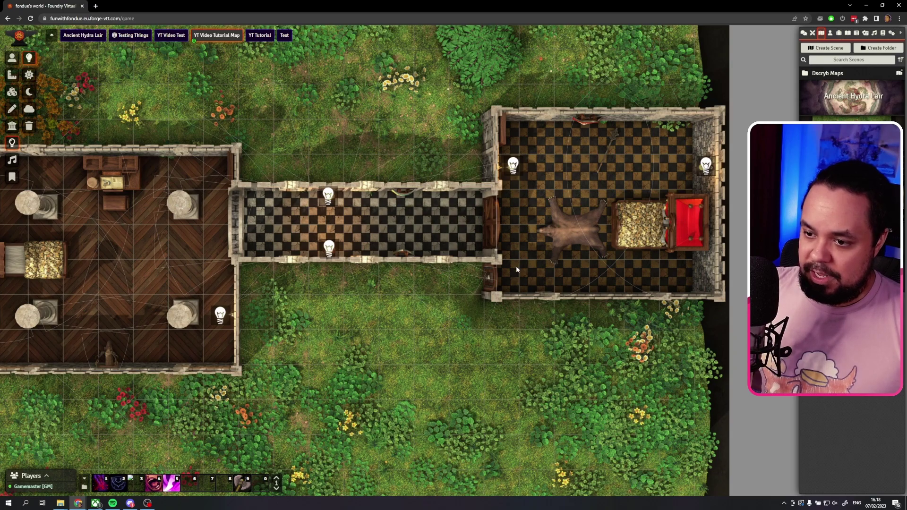
pyautogui.press('Left')
pyautogui.press('Down')
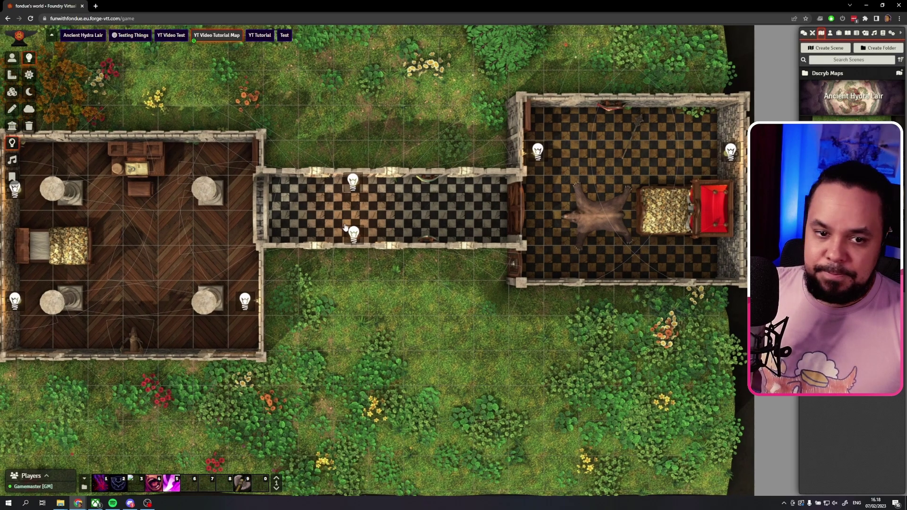
# Show the imported walls and doors, panning back toward the left room
pyautogui.click(12, 126)
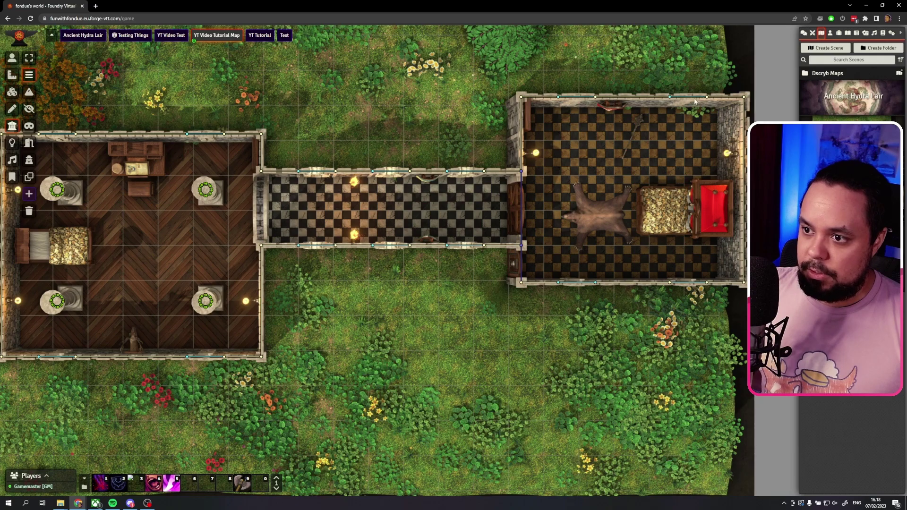
pyautogui.press('Left')
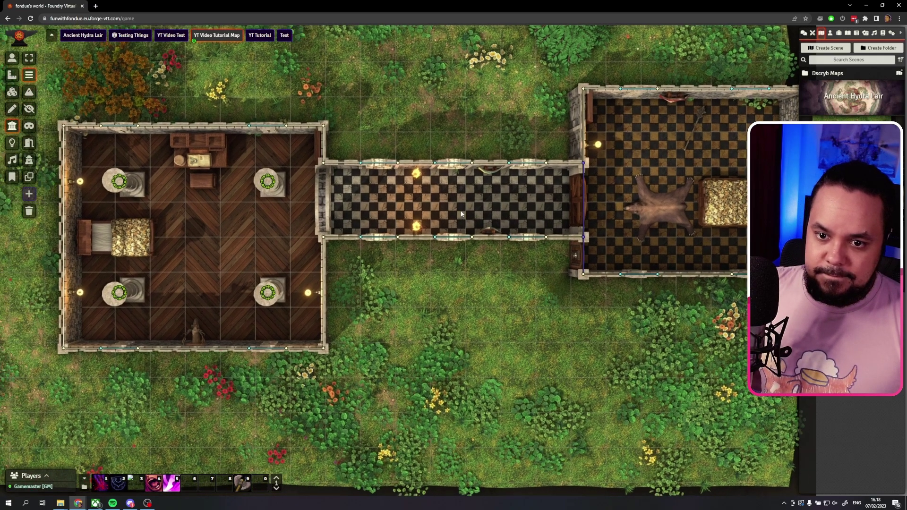
pyautogui.moveTo(382, 189); pyautogui.dragTo(436, 182, button='right')
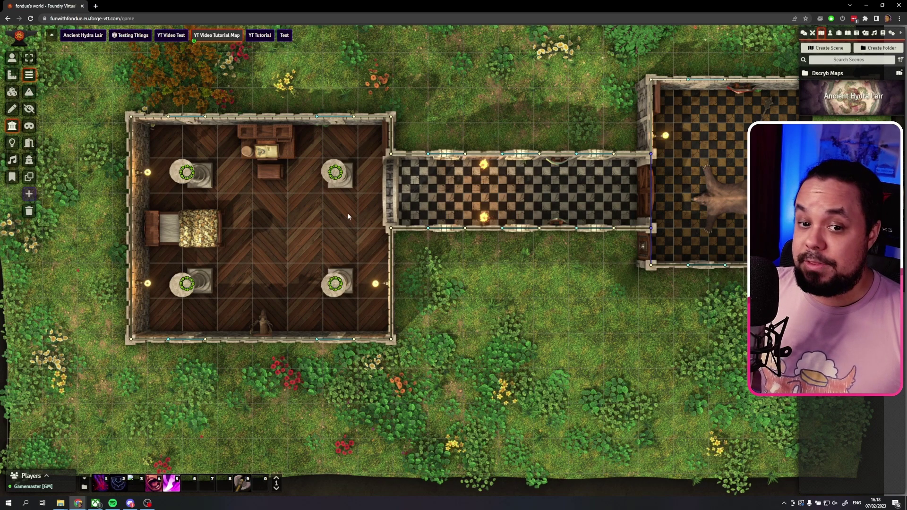
pyautogui.press('Right')
pyautogui.press('Up')
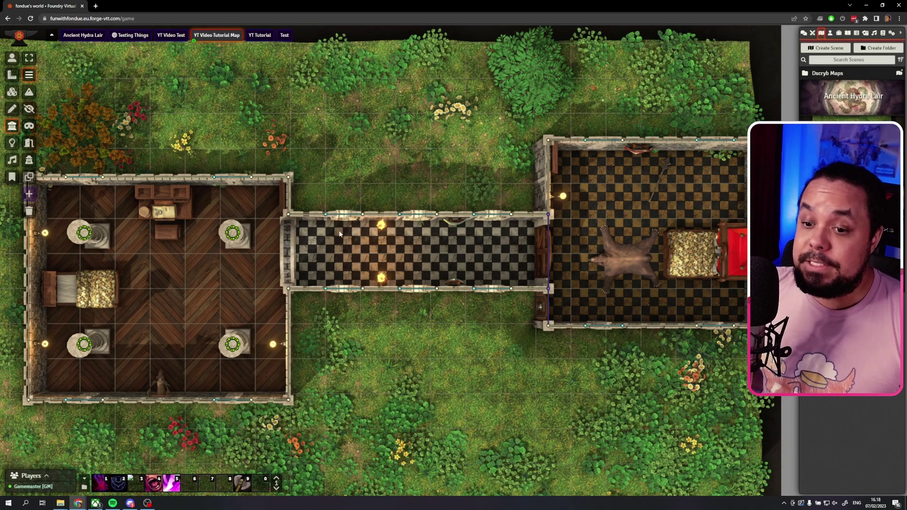
pyautogui.press('Left')
# Place the Barbarian actor's token in the hallway and select it to show its vision
pyautogui.click(831, 33)
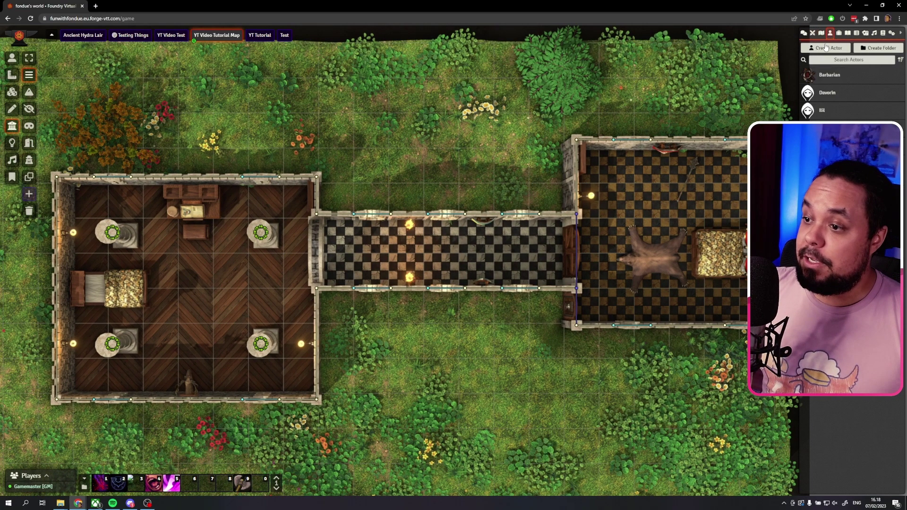
pyautogui.moveTo(828, 76); pyautogui.dragTo(375, 276)
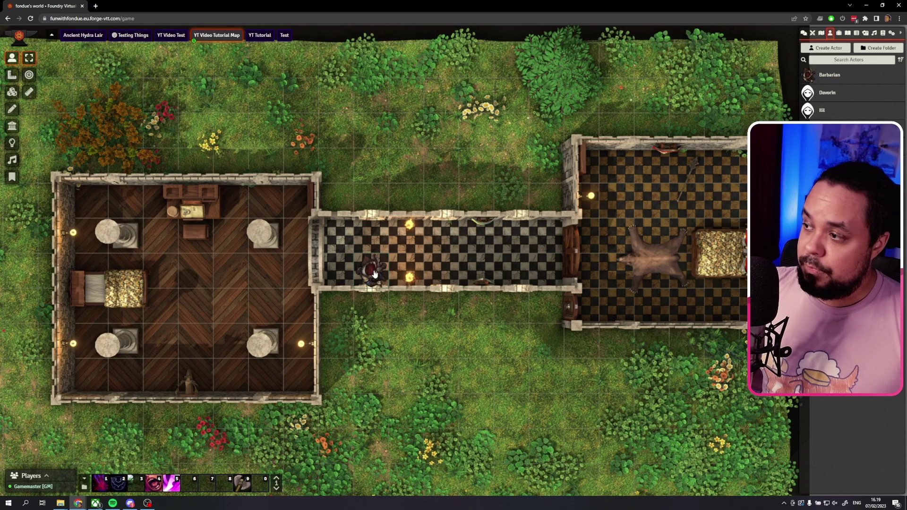
pyautogui.click(375, 274)
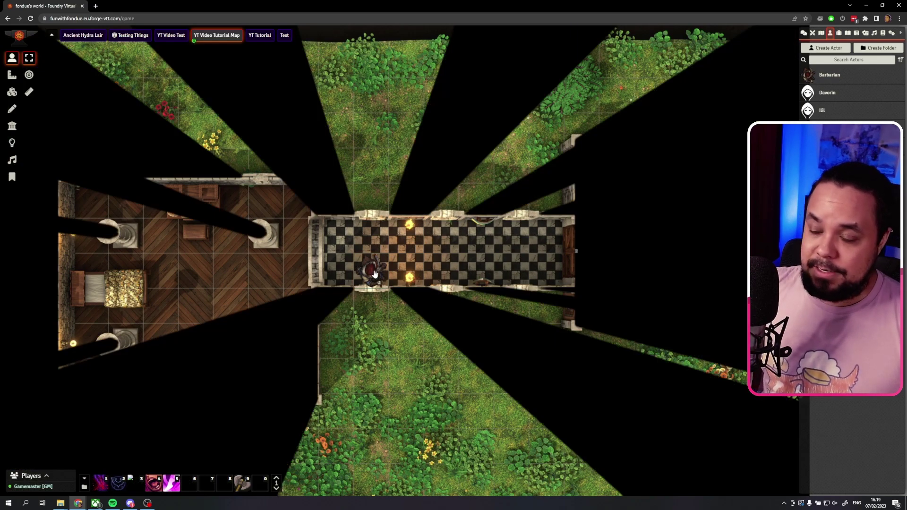
# Walk the Barbarian east along the corridor, open the east door and step into the doorway
pyautogui.press('Up')
pyautogui.press('Right')
pyautogui.press('Right')
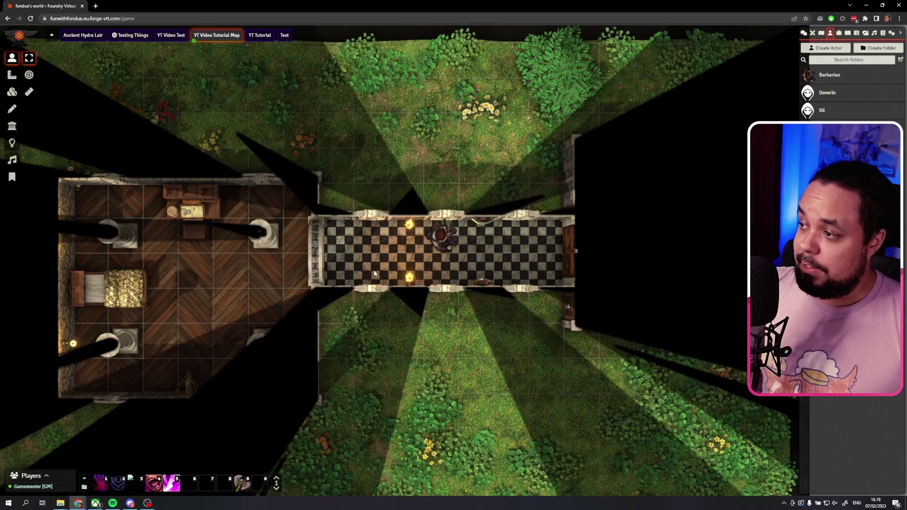
pyautogui.press('Down')
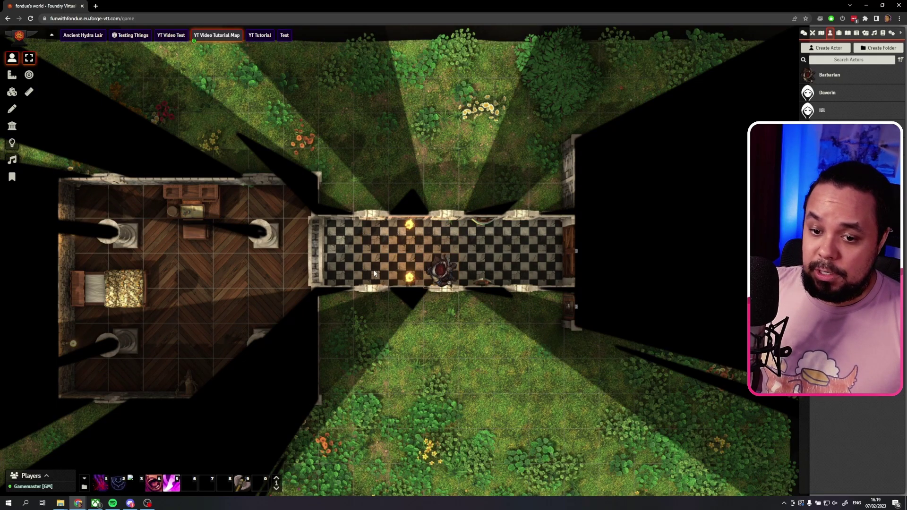
pyautogui.press('Right')
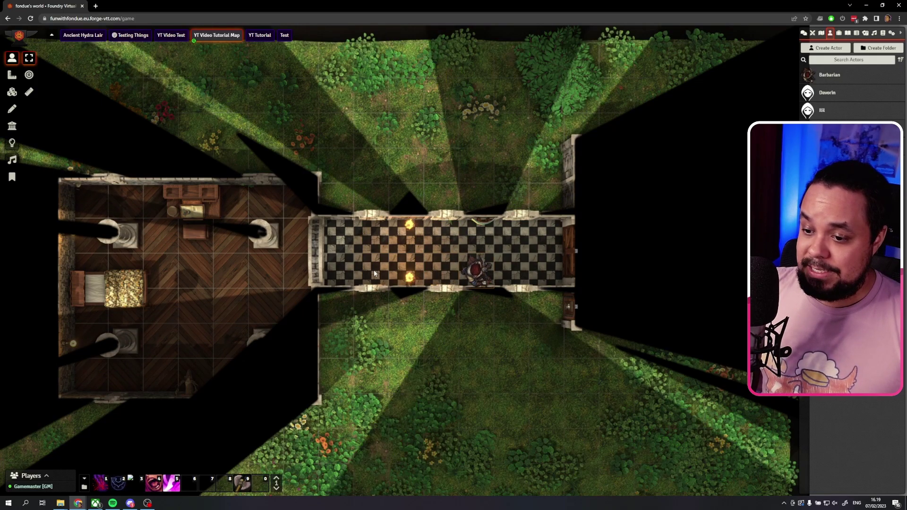
pyautogui.press('Up')
pyautogui.press('Right')
pyautogui.press('Right')
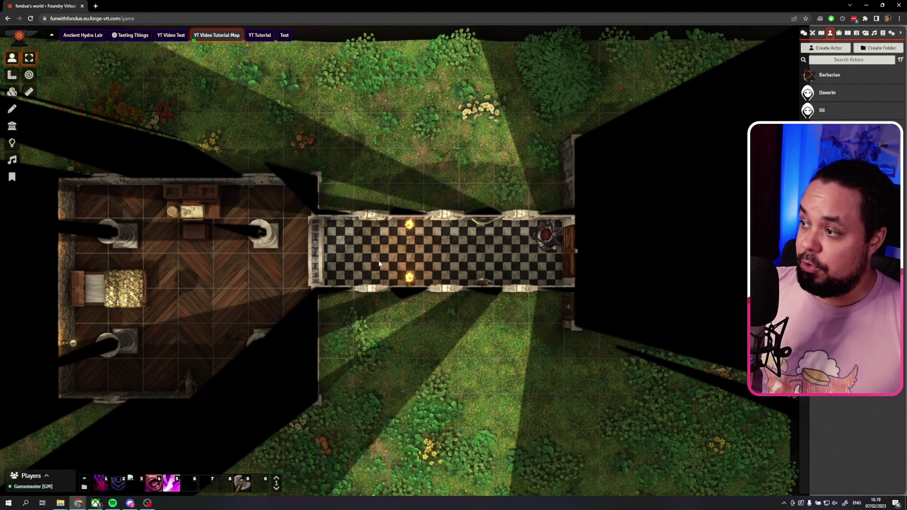
pyautogui.click(577, 253)
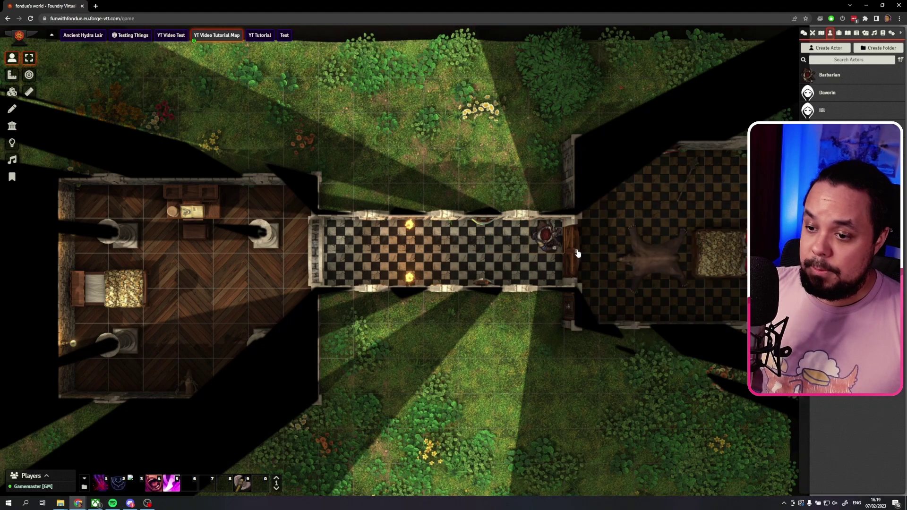
pyautogui.press('Right')
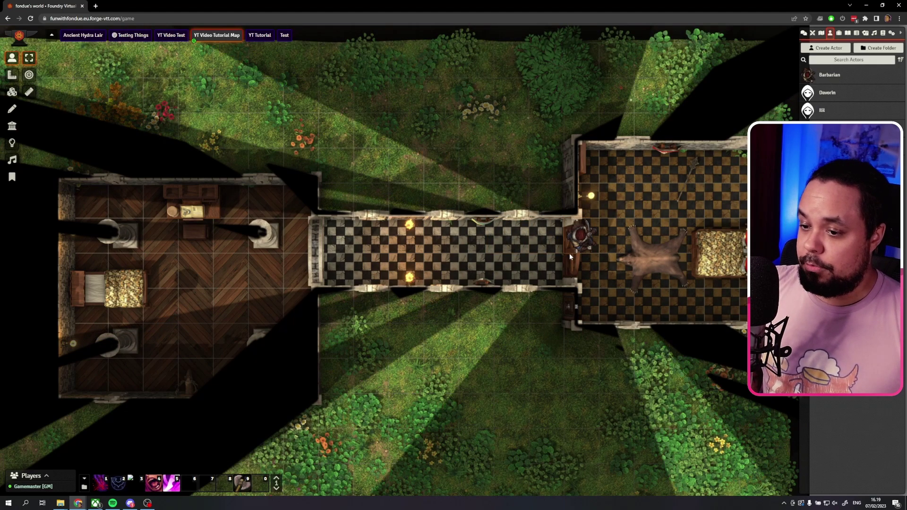